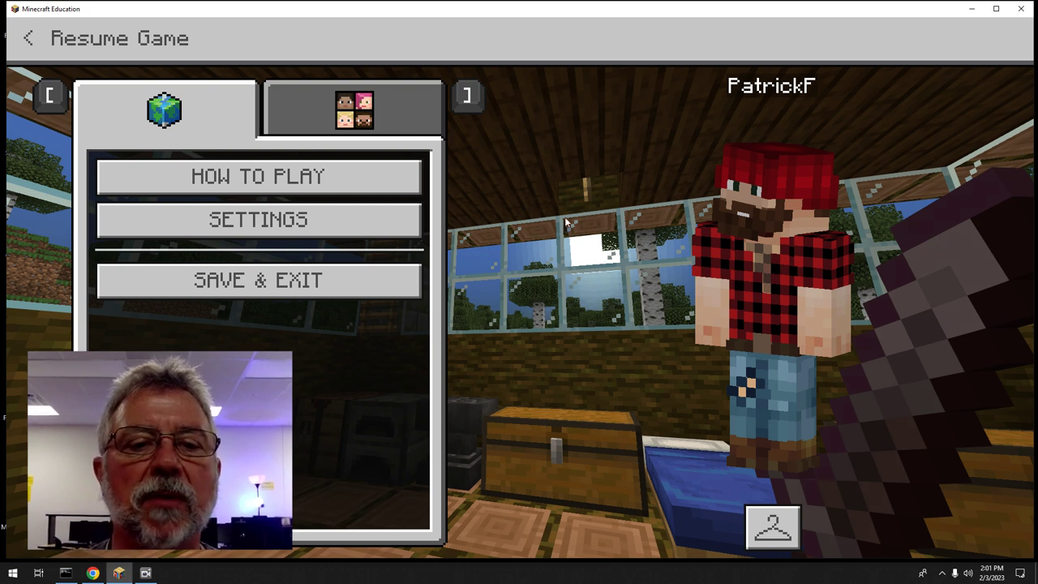
Minimize the paused Minecraft Education window to show the desktop
left_click(973, 10)
Review the Drive Minecraft folder's .mcworld files and minecraft-play.mkcd, then return to the game
left_click(91, 574)
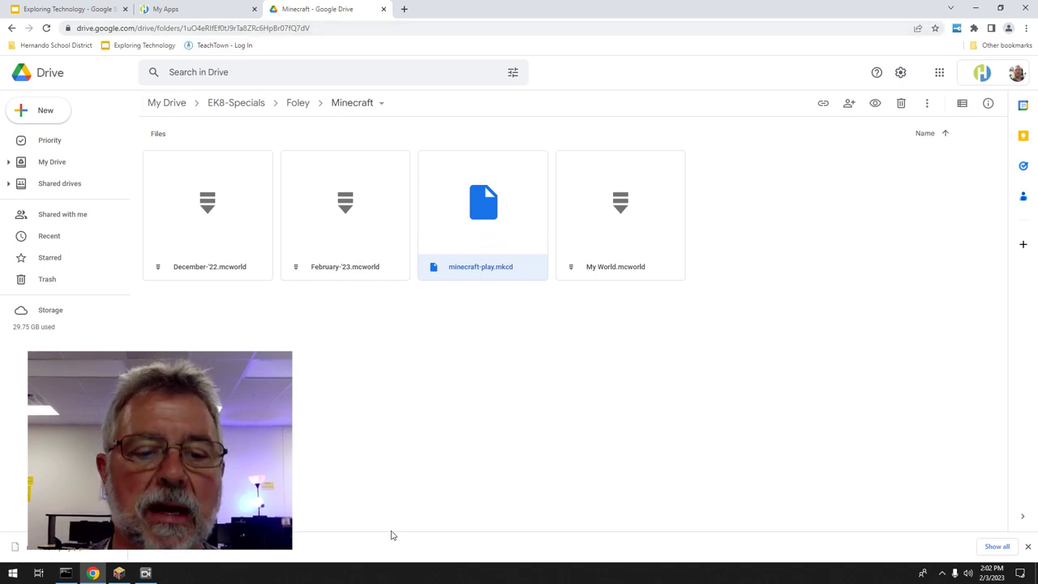
left_click(120, 574)
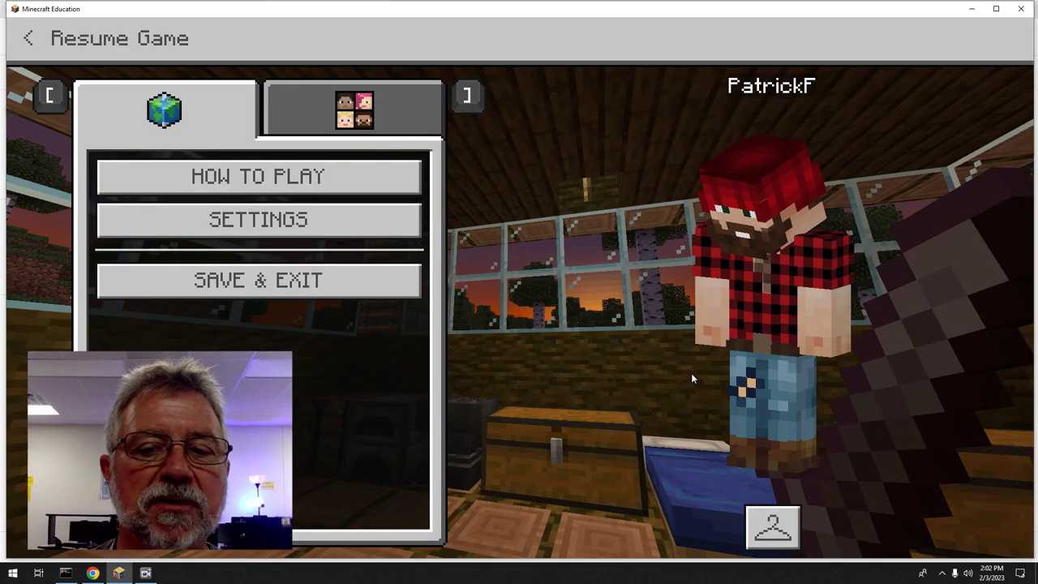
Resume the game, walk forward briefly, then pause and confirm Save & Exit
left_click(28, 38)
key("w")
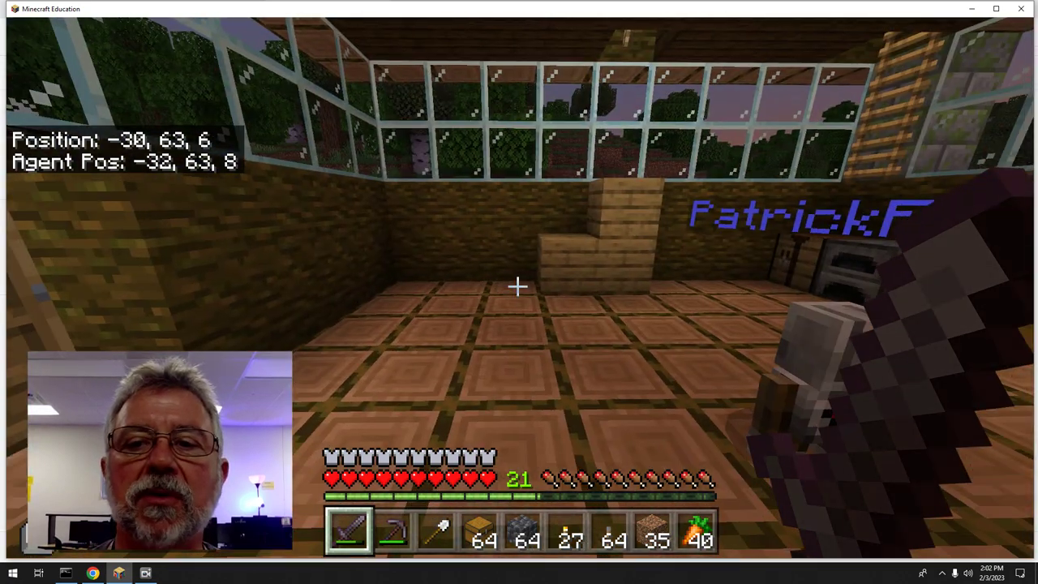
key("Escape")
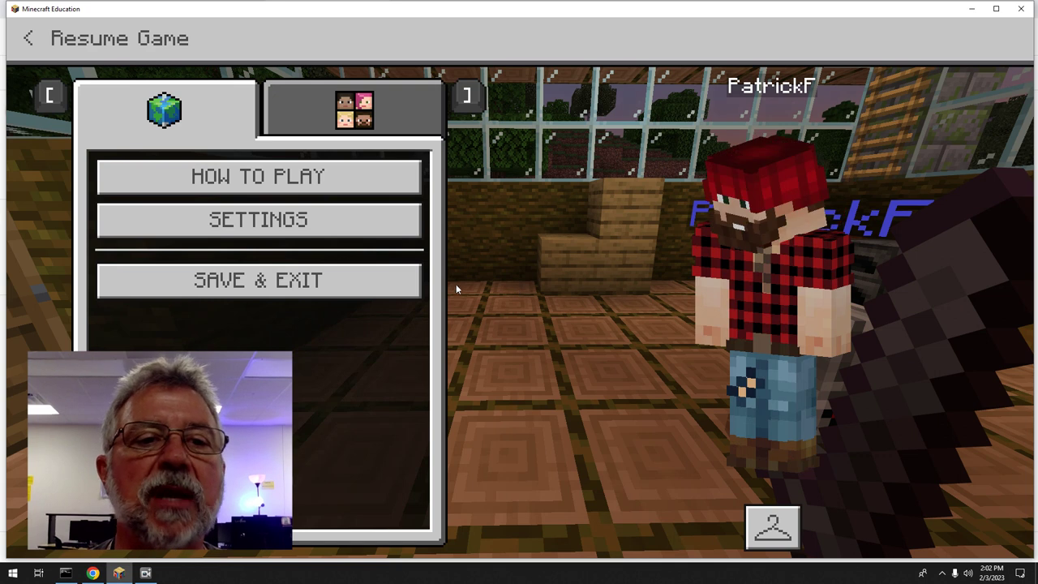
left_click(256, 283)
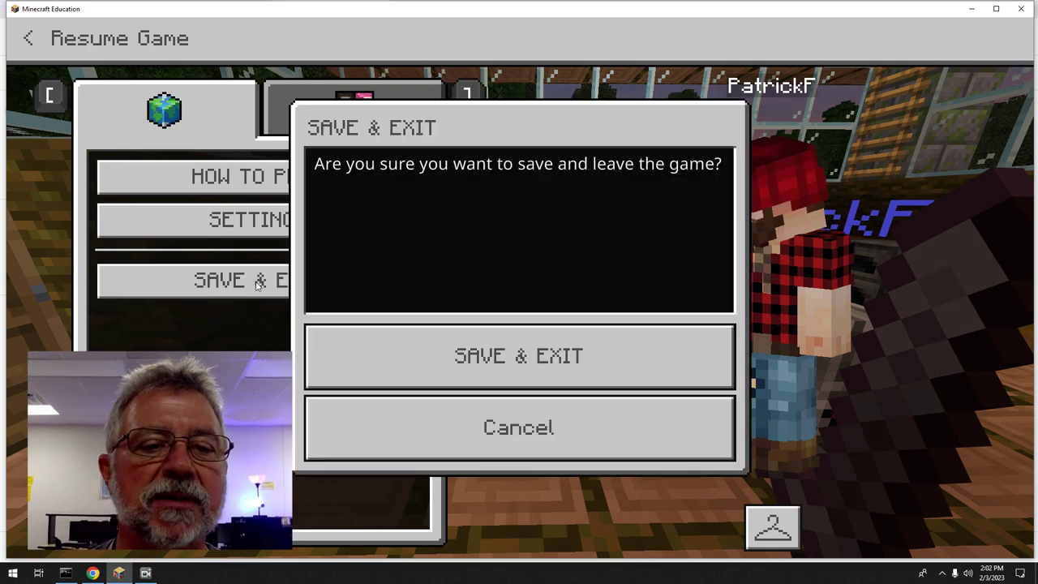
left_click(555, 348)
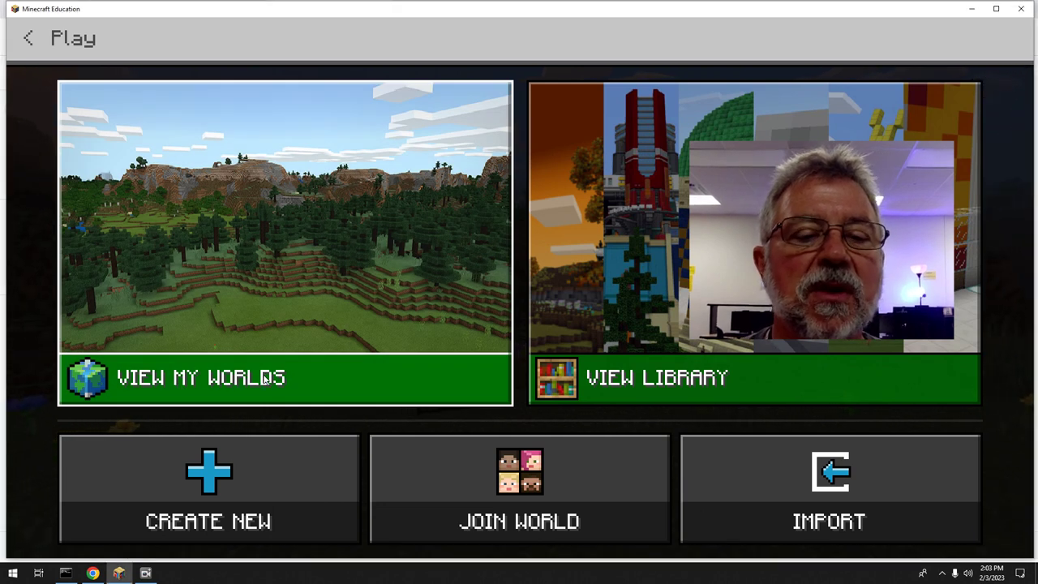
Show My Worlds and select the 14.0MB Survival 'My World' tile
left_click(276, 329)
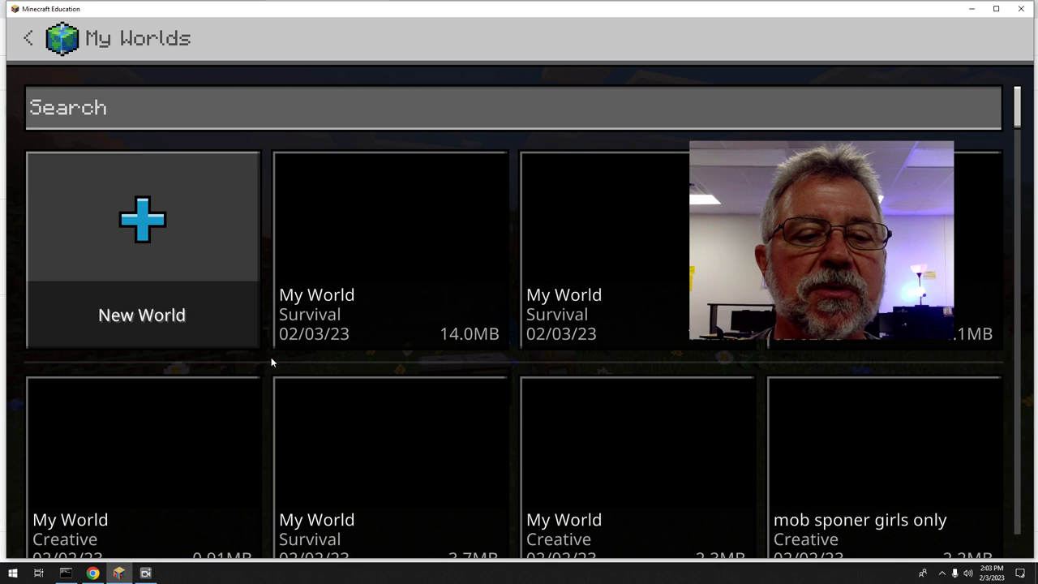
mouse_move(380, 344)
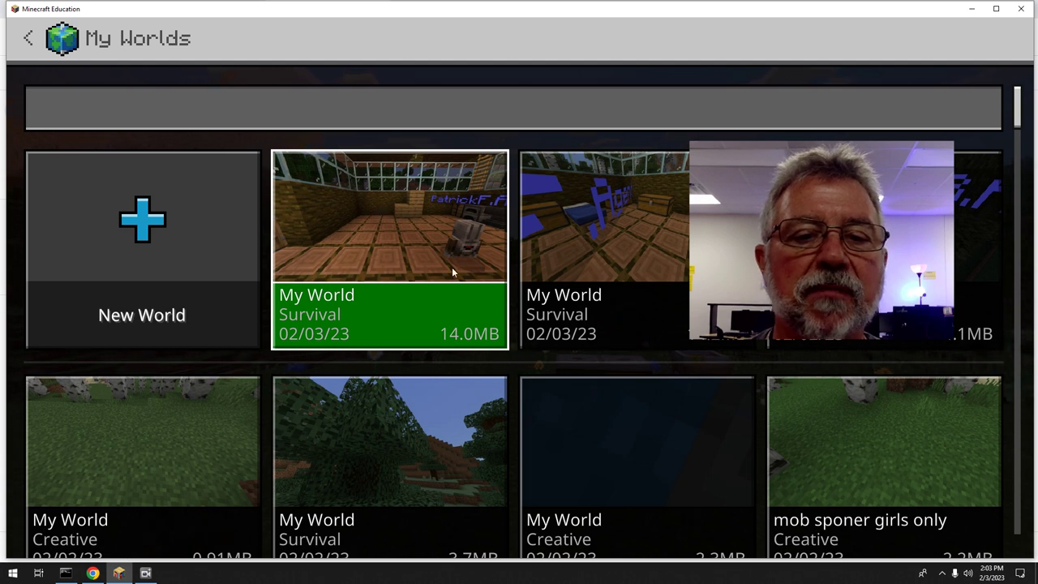
left_click(429, 305)
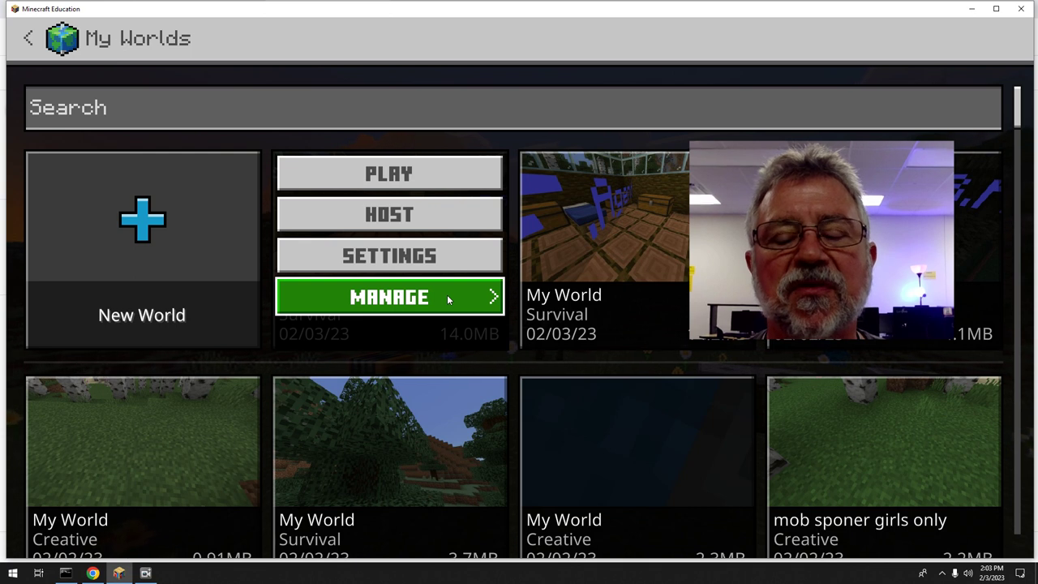
Export the 14.0MB My World through Manage to Downloads as 'video-test'
left_click(446, 299)
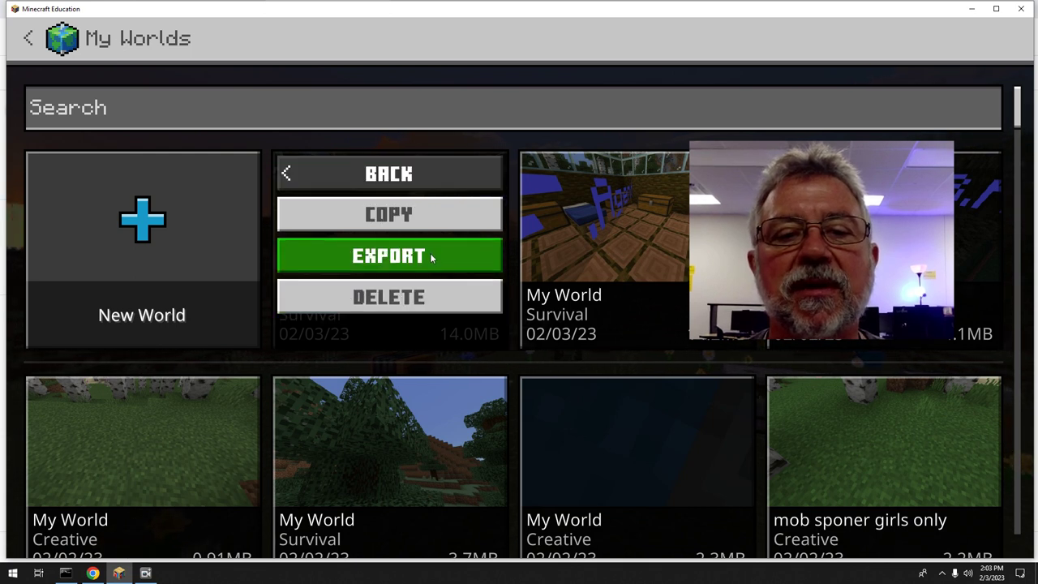
left_click(432, 257)
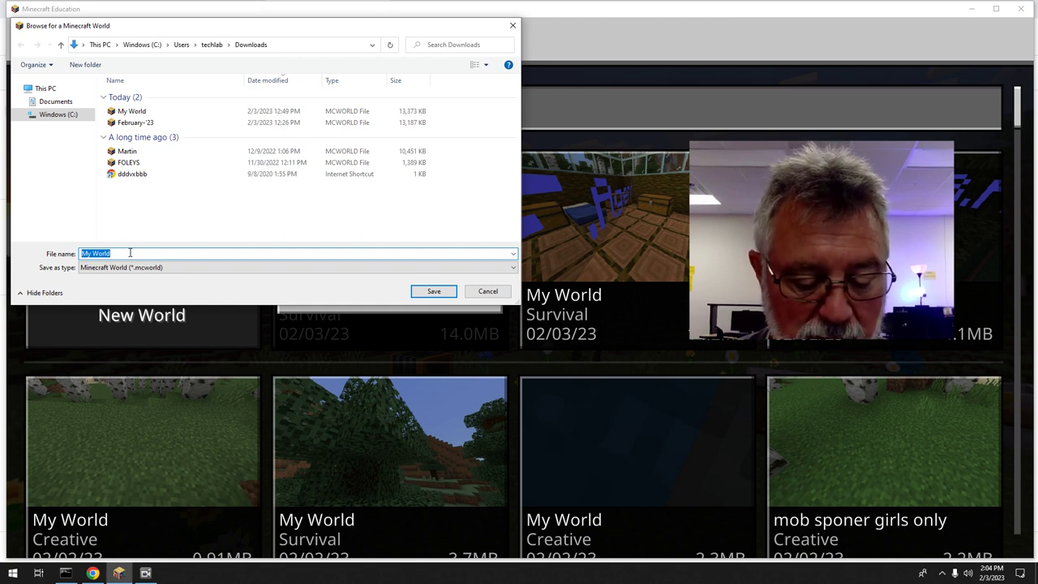
type("video-test")
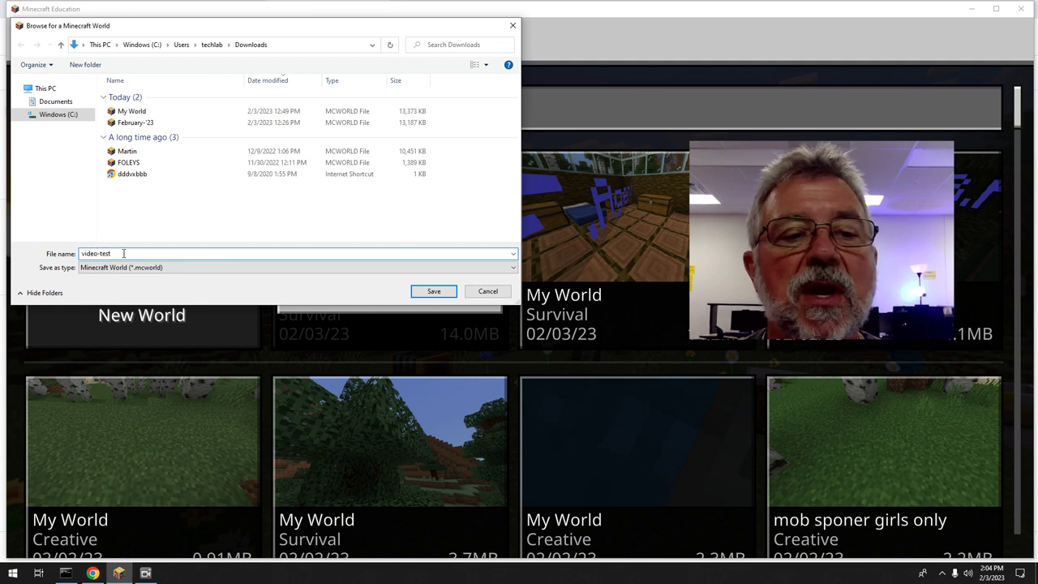
left_click(436, 297)
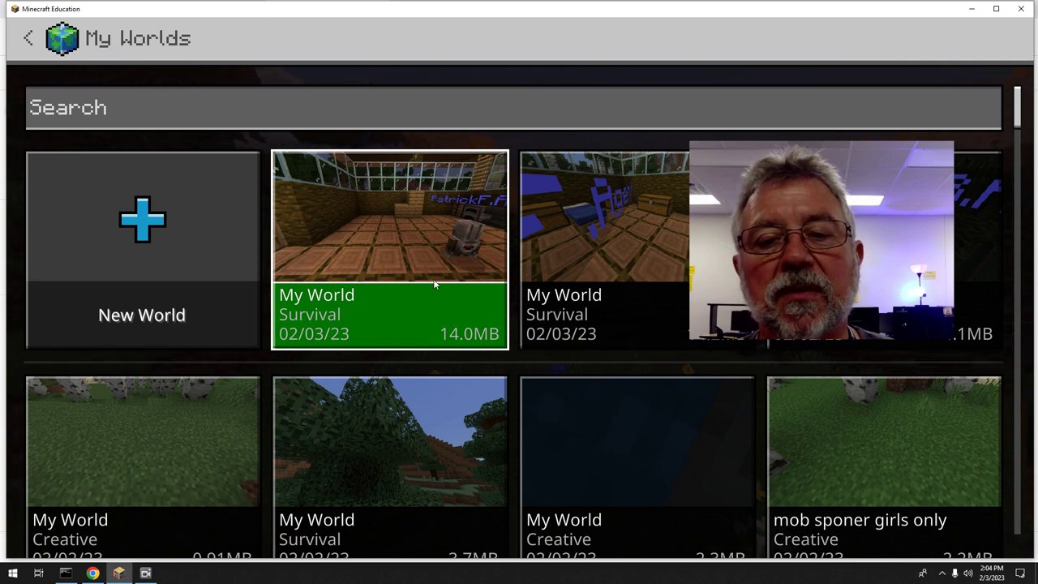
Select the 14.0MB My World again and load it with Play
left_click(392, 306)
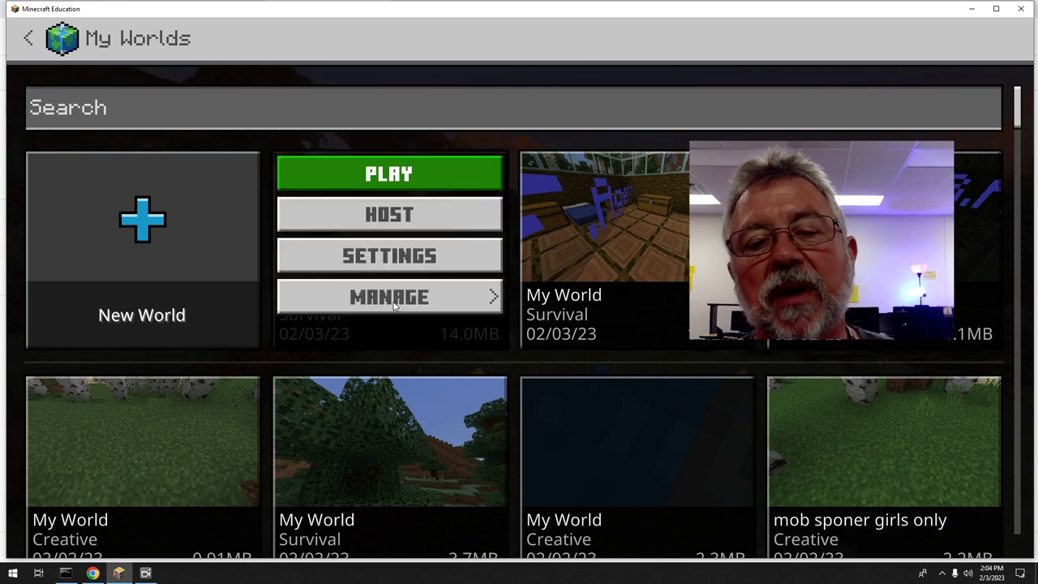
left_click(411, 229)
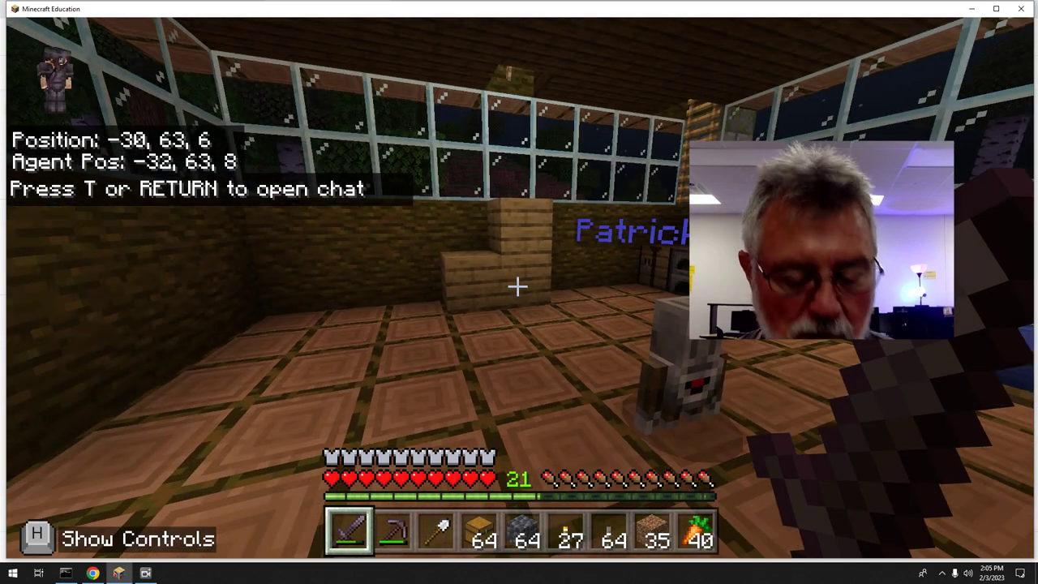
Open Code Builder and load the 'play' project from My Projects
key("c")
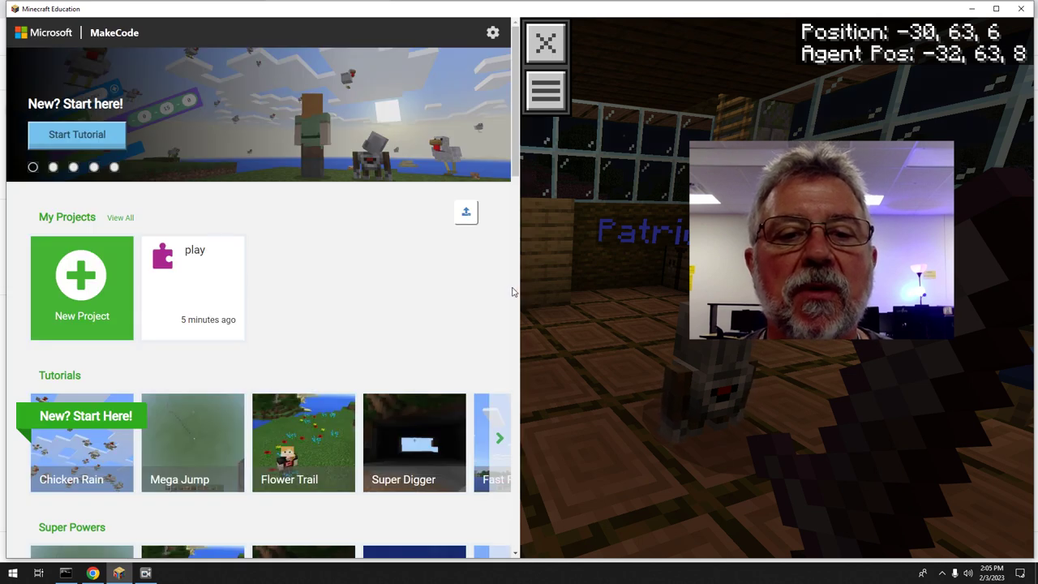
left_click(204, 304)
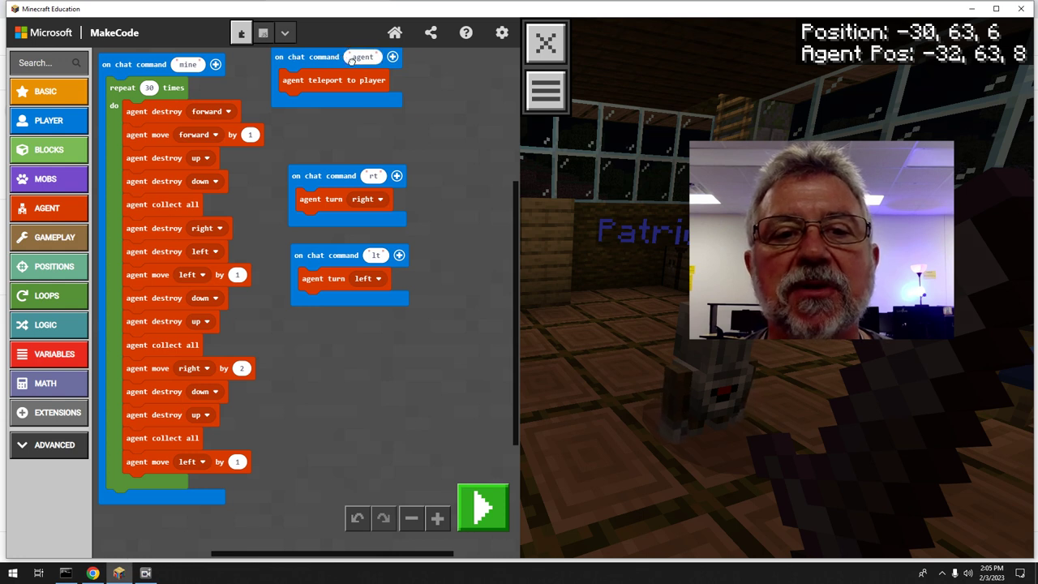
Nudge the 'on chat command agent' block, toggle the layout menu, and open the settings gear
left_click_drag(342, 52, 354, 60)
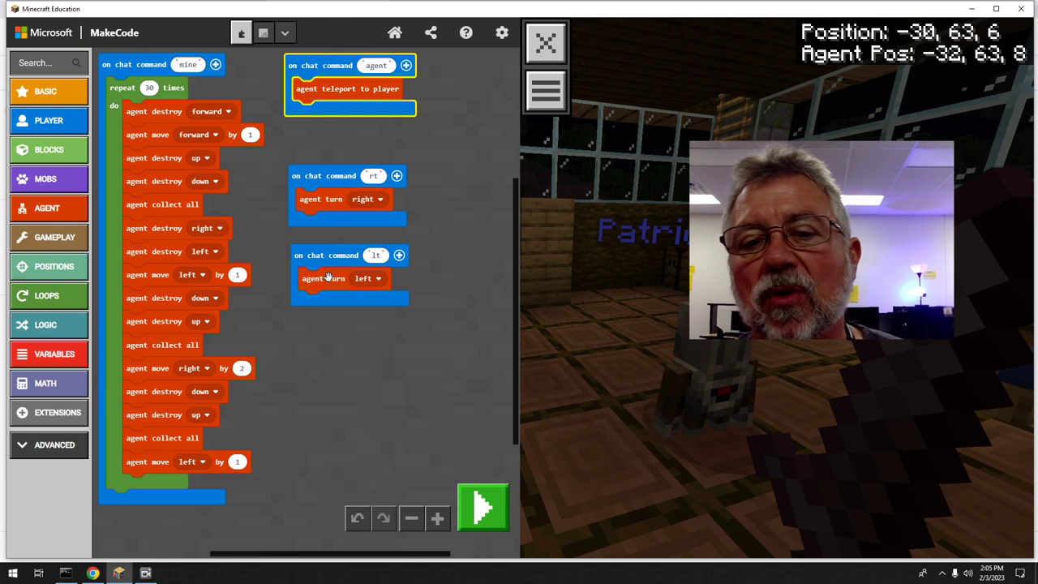
left_click(549, 96)
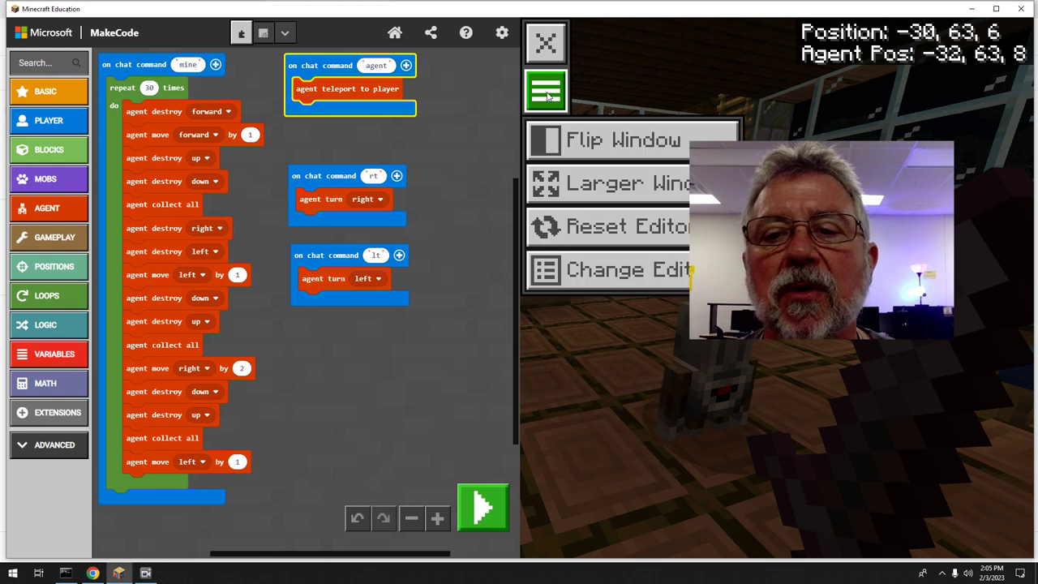
left_click(468, 115)
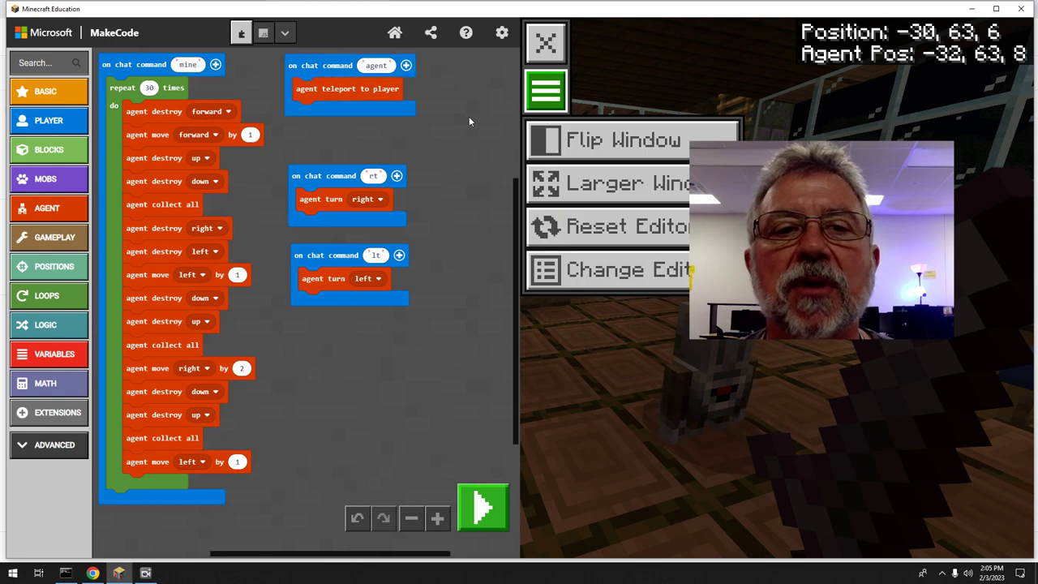
left_click(543, 89)
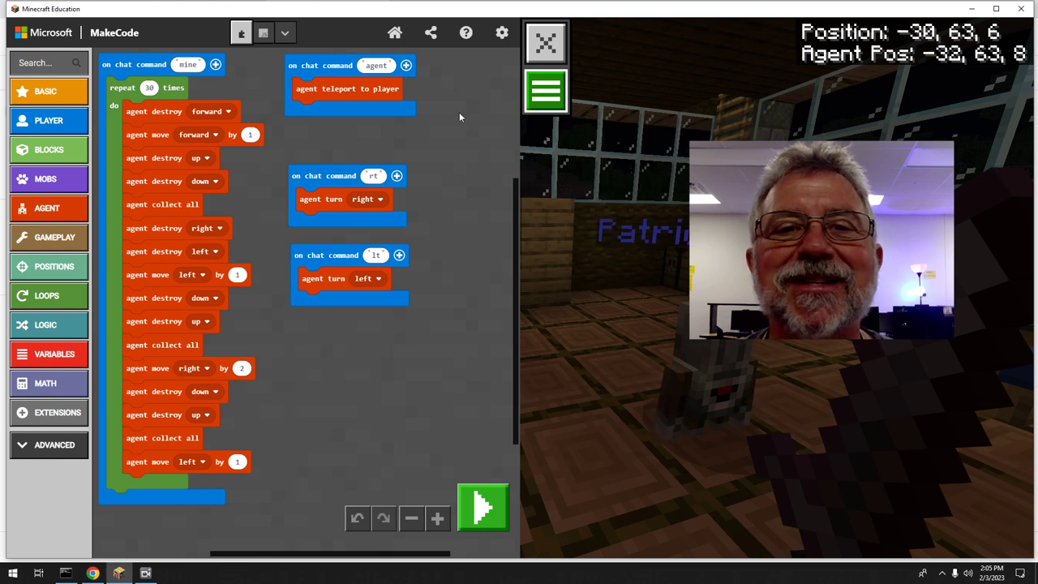
left_click(502, 33)
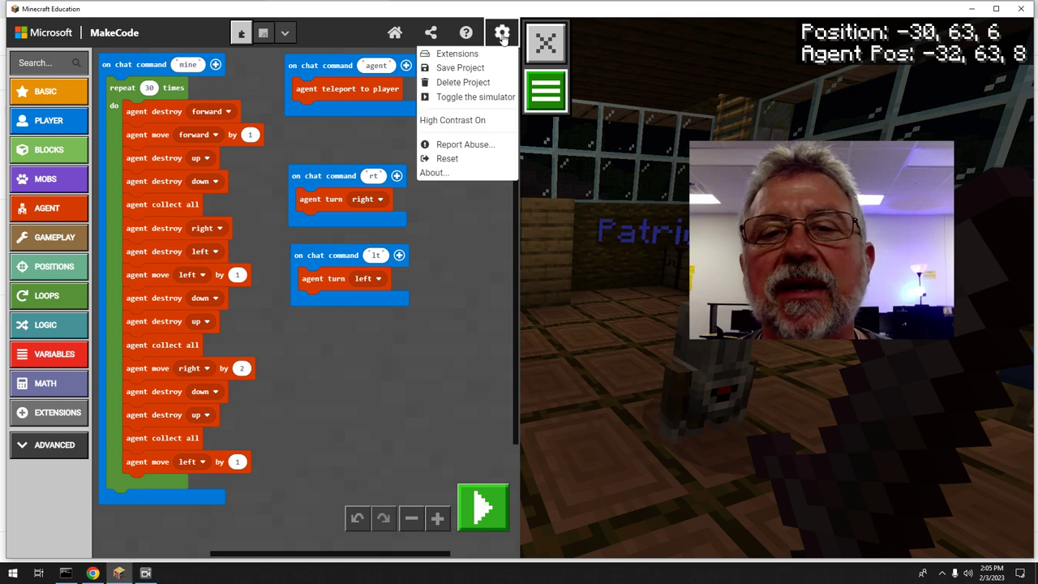
Save the MakeCode project to Downloads as 'test-video.mkcd'
left_click(468, 70)
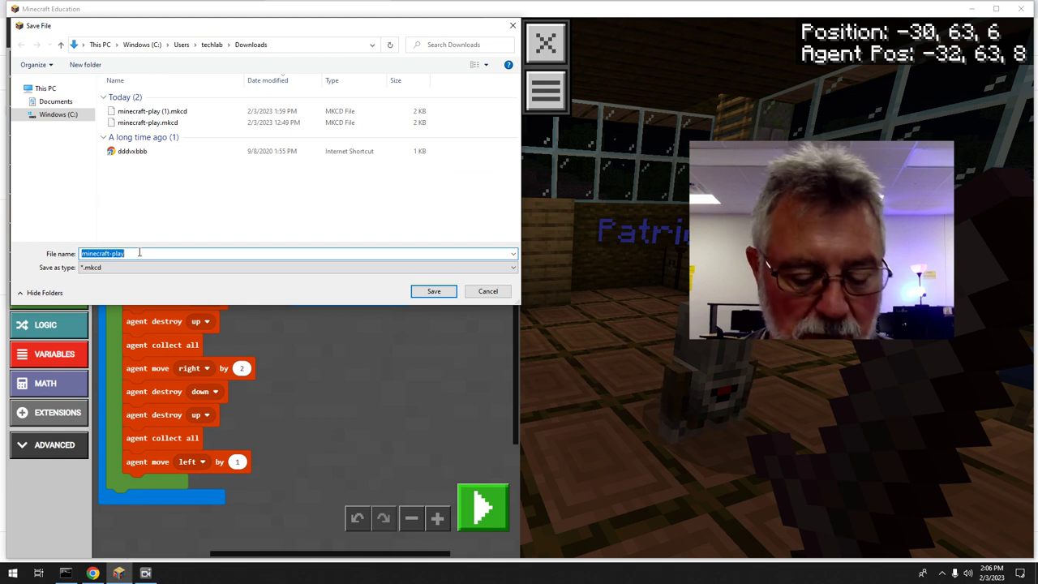
type("tes")
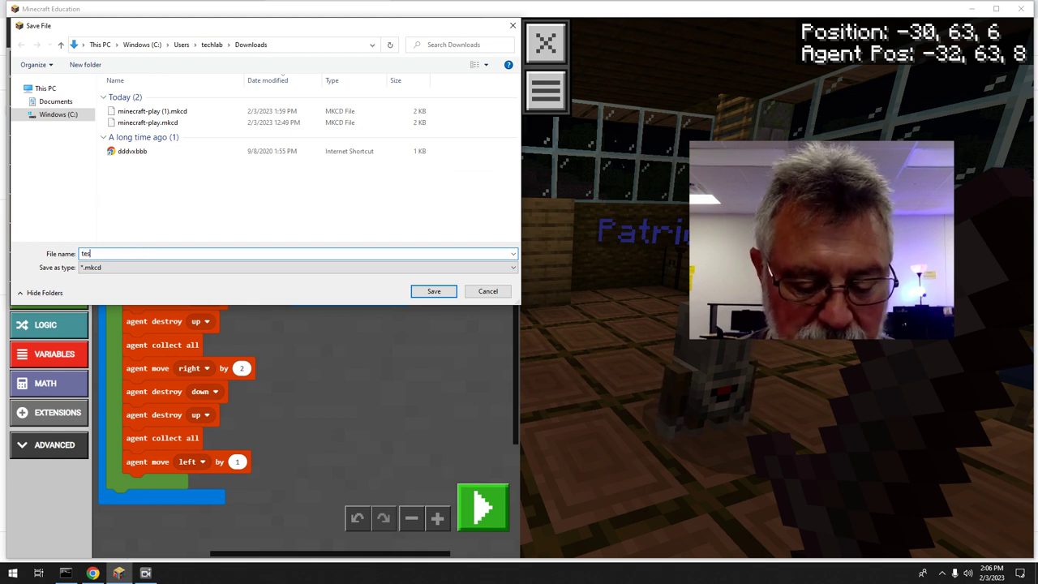
type("t-video")
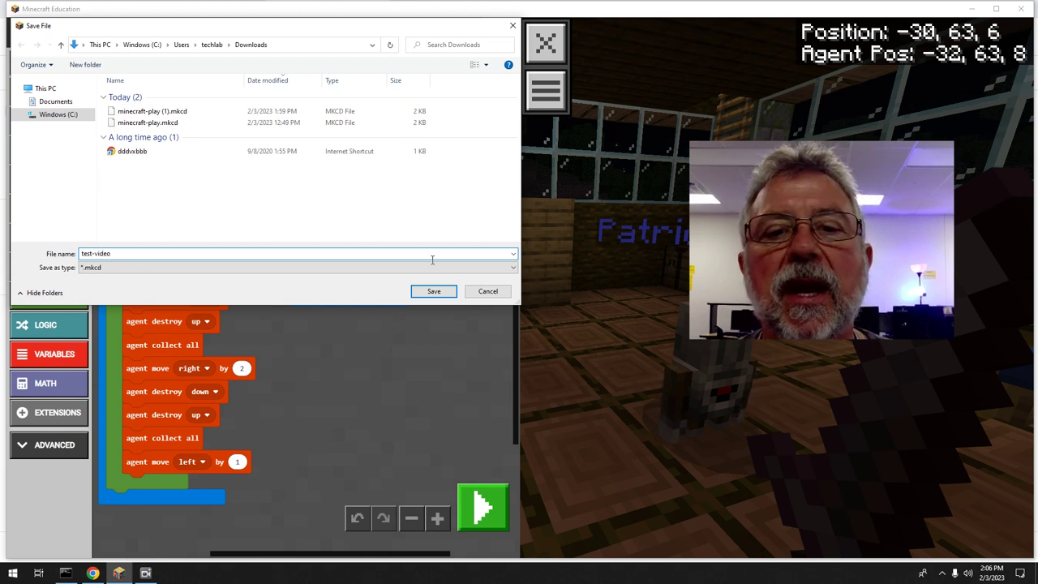
left_click(425, 290)
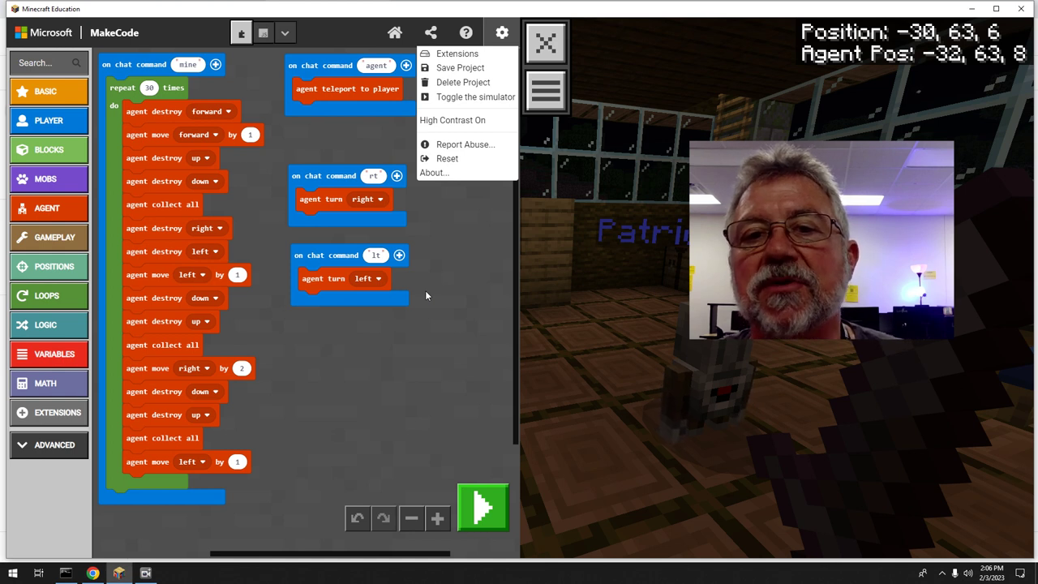
Close MakeCode, pause the game, and minimize it to reveal Google Drive's Minecraft folder
left_click(546, 43)
key("Escape")
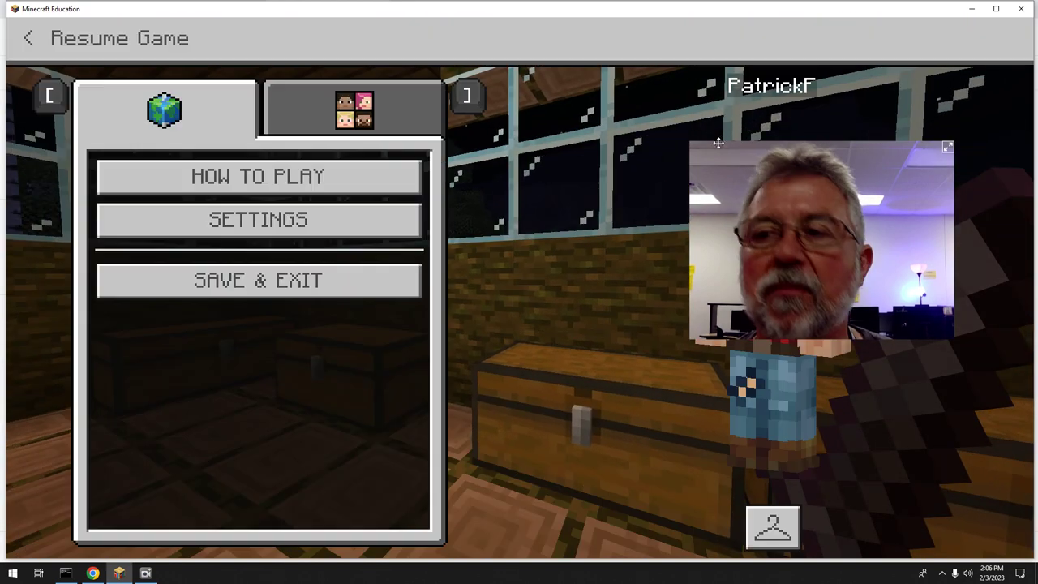
left_click(972, 10)
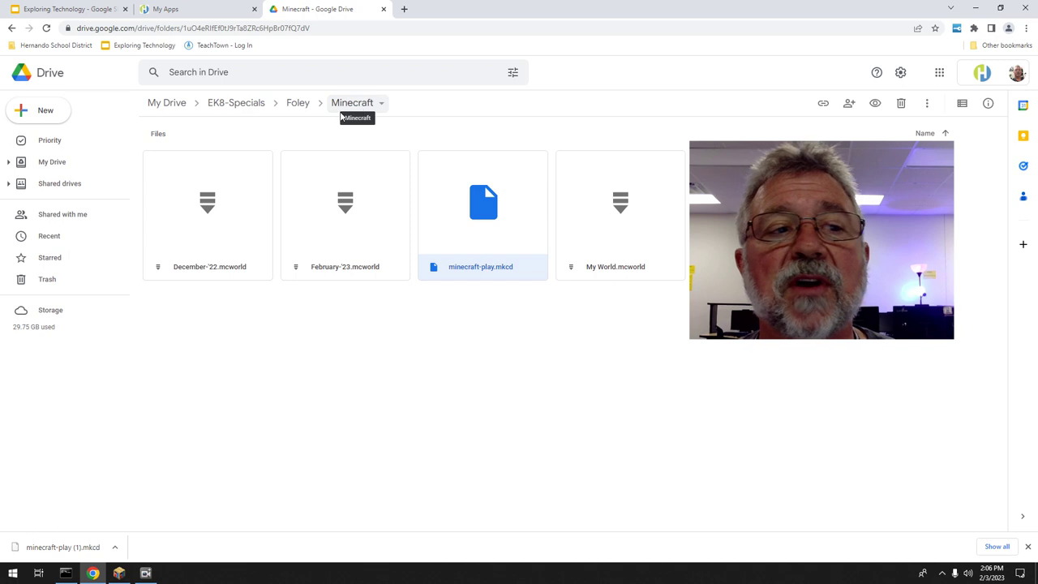
Upload test-video.mkcd and video-test.mcworld from Downloads into Drive's Minecraft folder, leaving six files listed
left_click(49, 119)
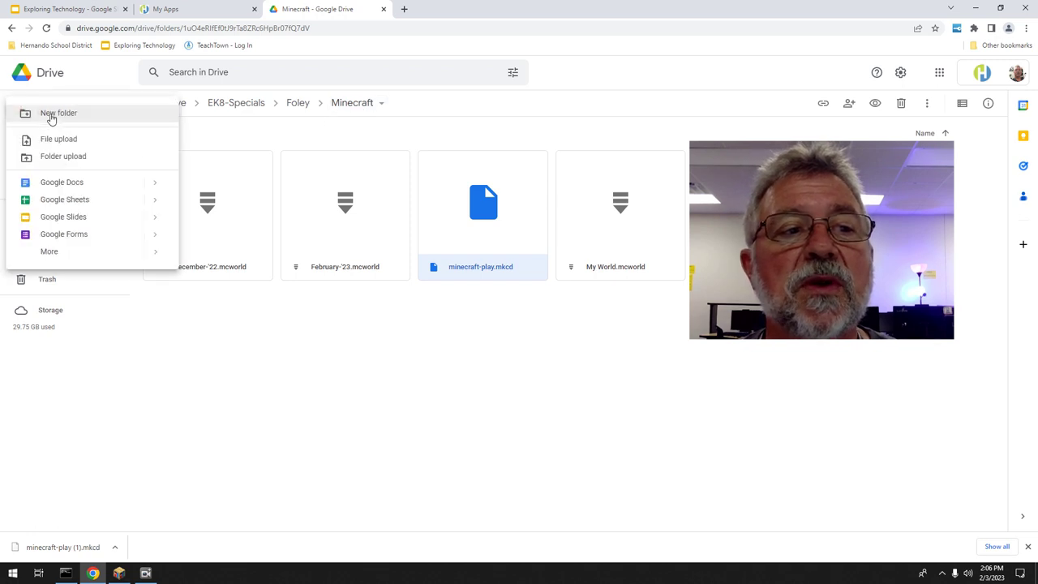
left_click(74, 144)
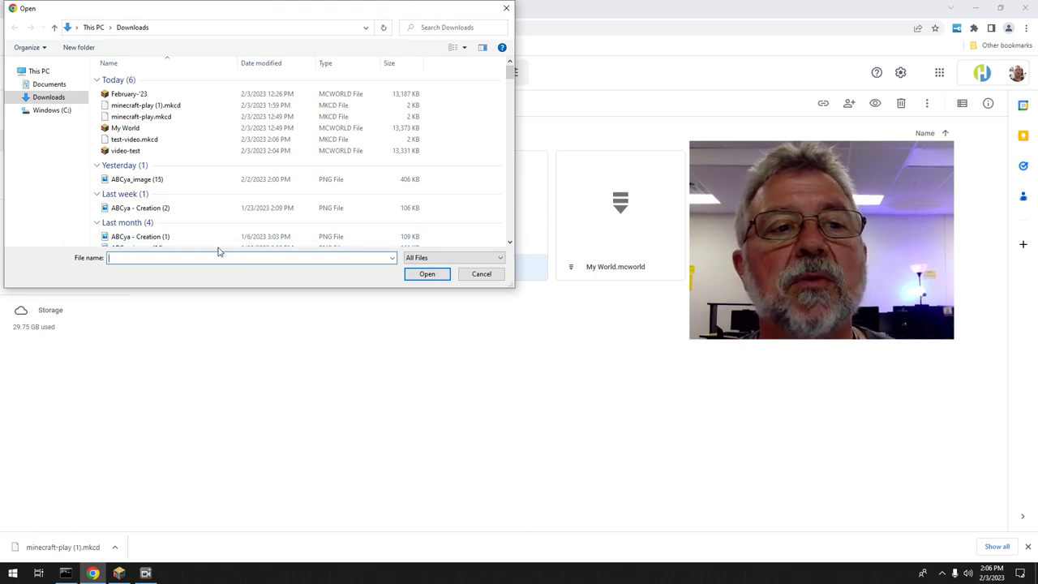
left_click(139, 142)
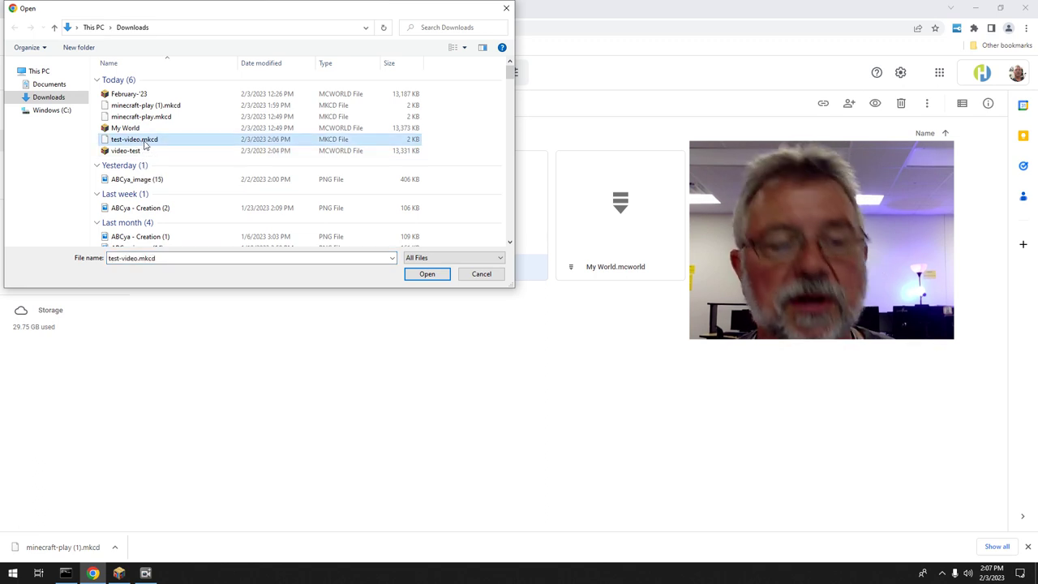
left_click(142, 153, "ctrl")
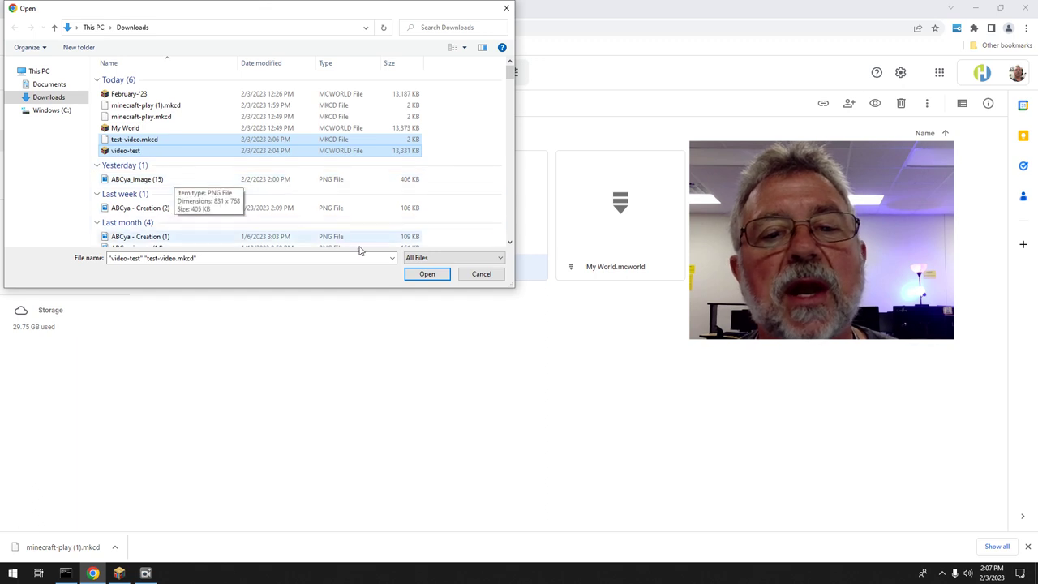
left_click(425, 274)
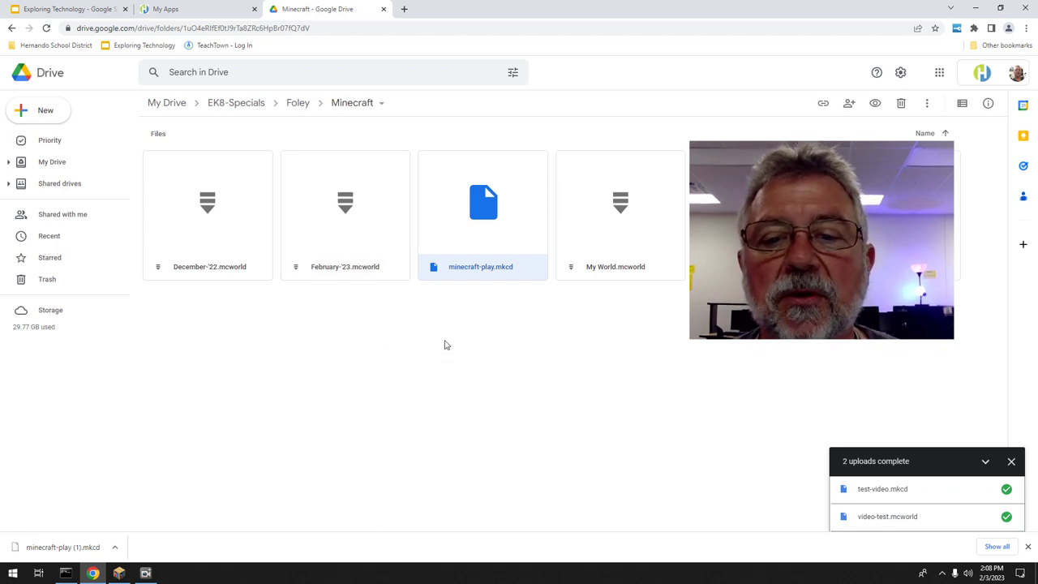
left_click_drag(881, 158, 373, 323)
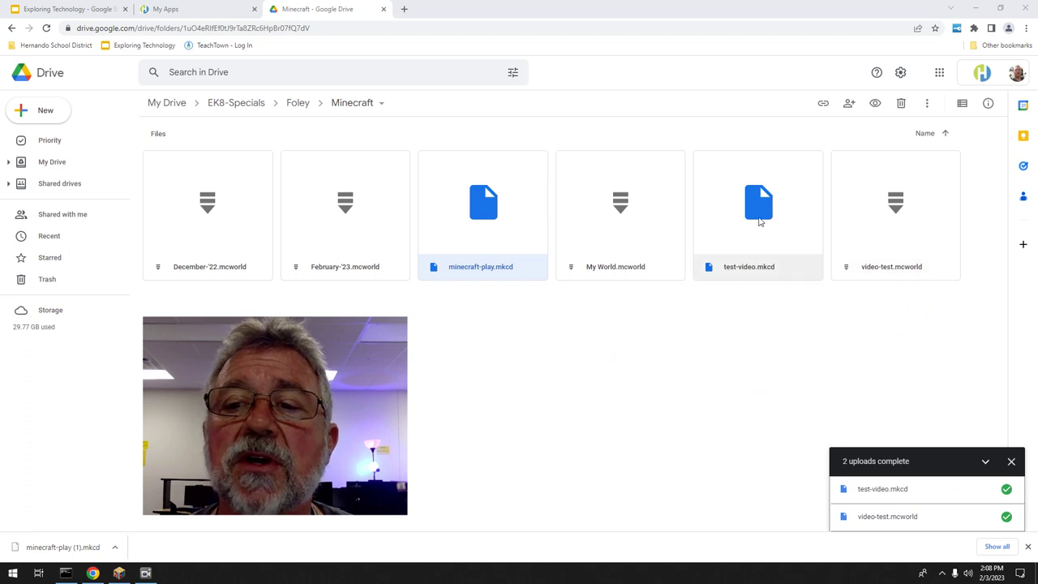
Download test-video.mkcd and video-test.mcworld from Drive, then bring Minecraft Education back to its pause menu
right_click(750, 217)
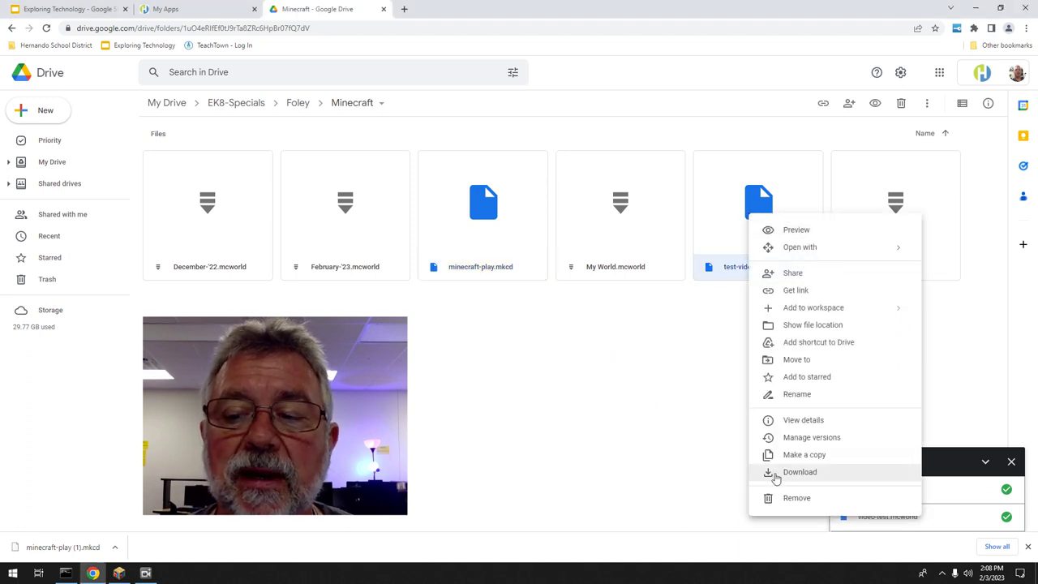
left_click(802, 475)
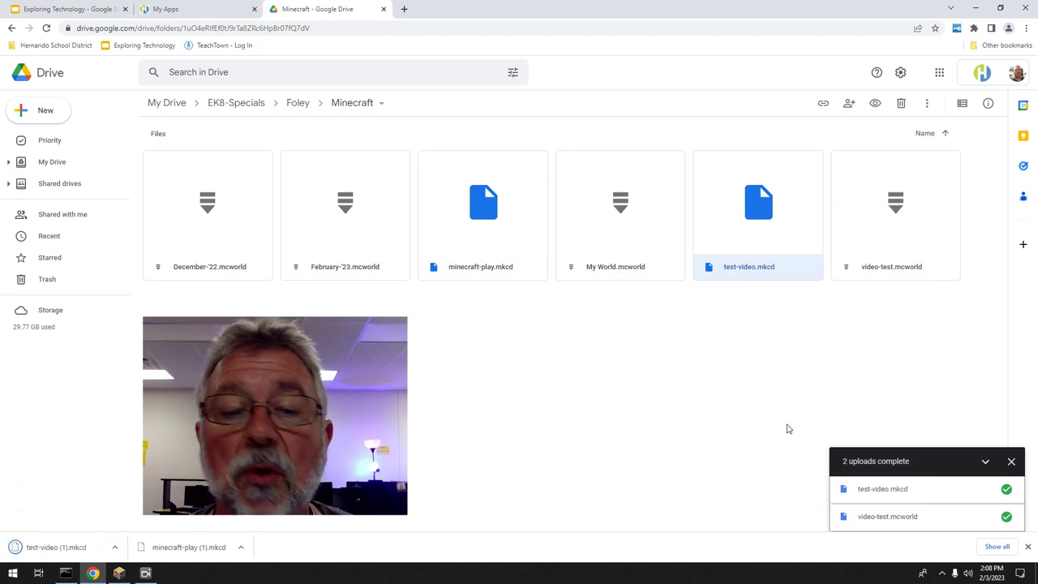
right_click(873, 241)
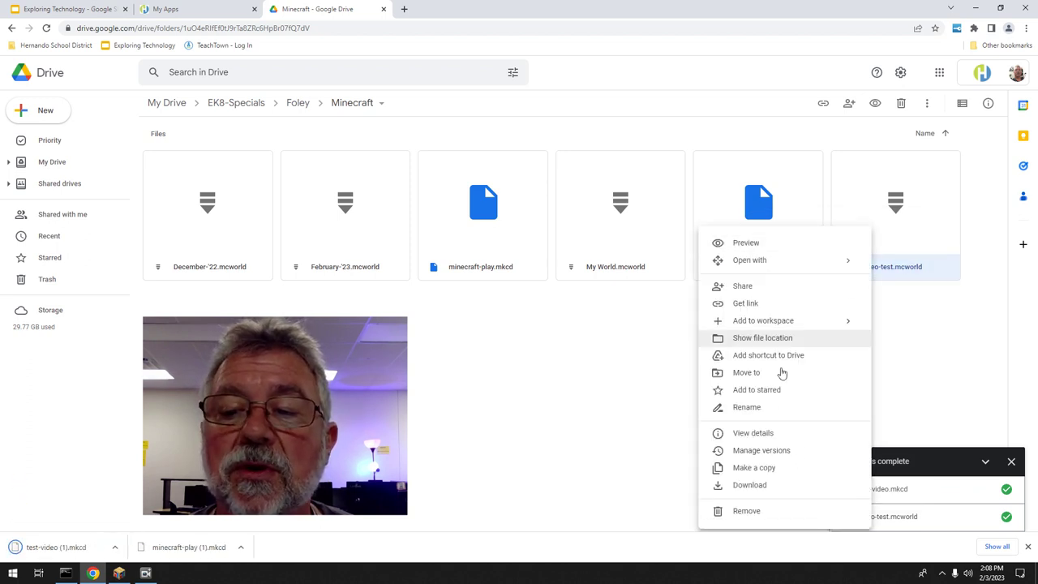
left_click(752, 488)
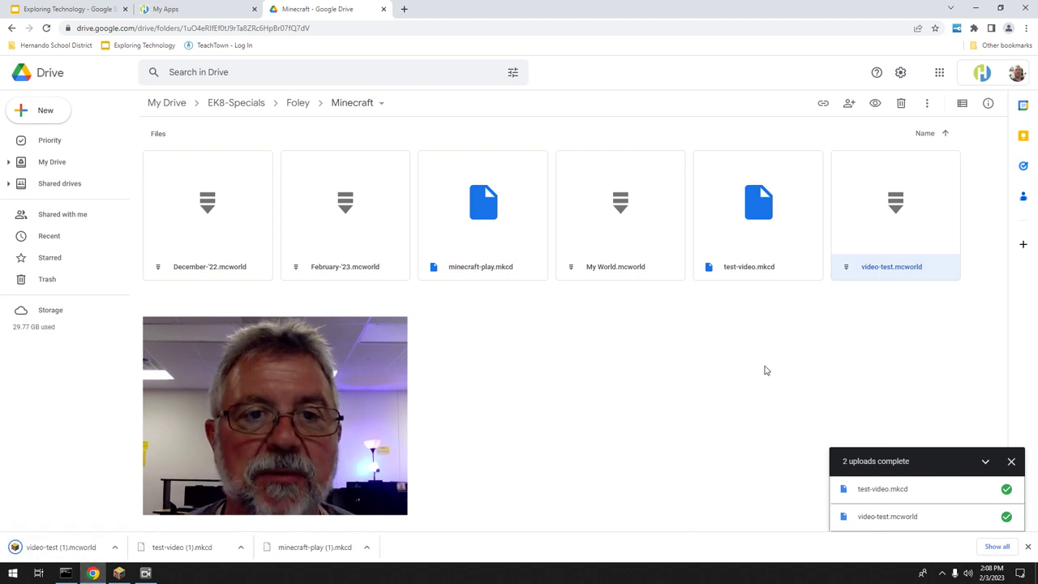
left_click(118, 573)
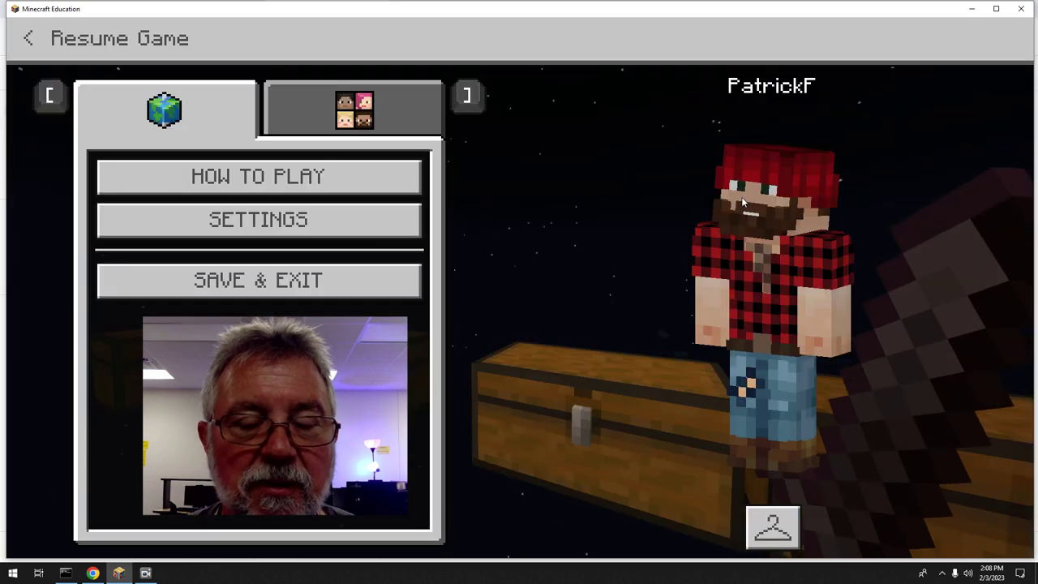
Choose Save & Exit and confirm it, returning Minecraft Education to the Play screen
left_click(357, 276)
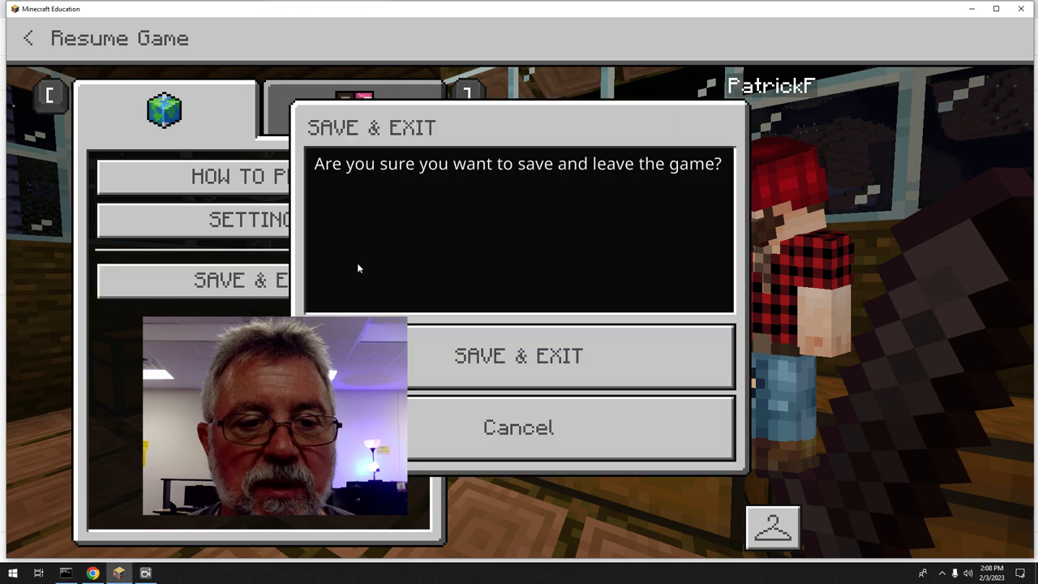
left_click(577, 367)
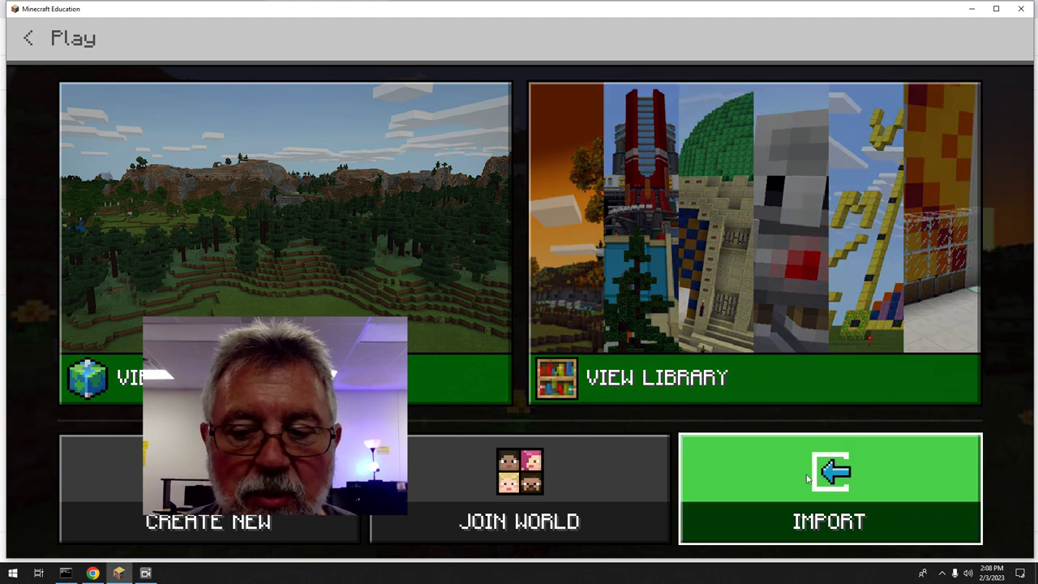
Open the world import browser on Downloads and switch its layout between List, Details and larger views
left_click(869, 469)
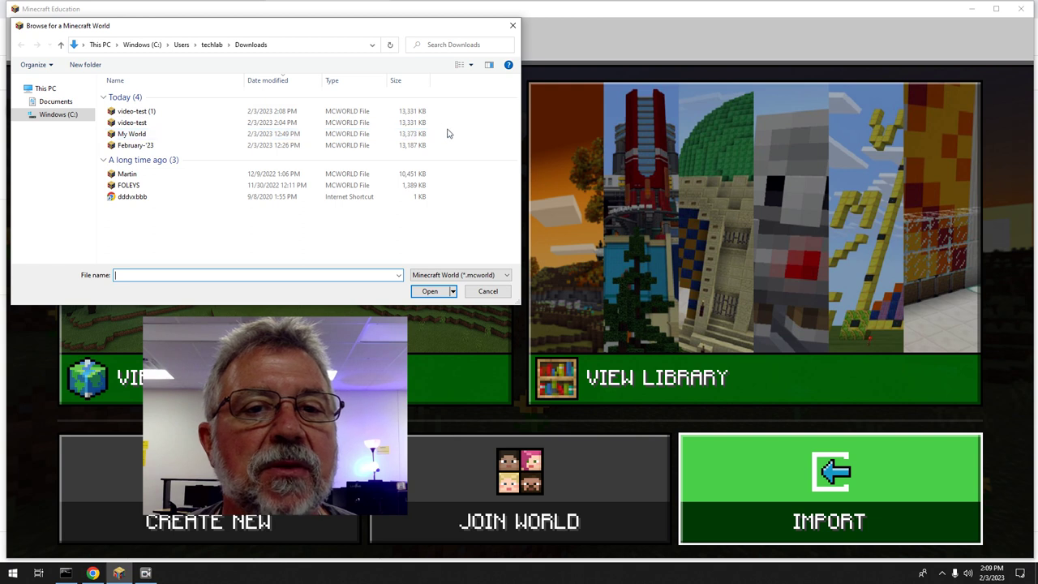
left_click(470, 67)
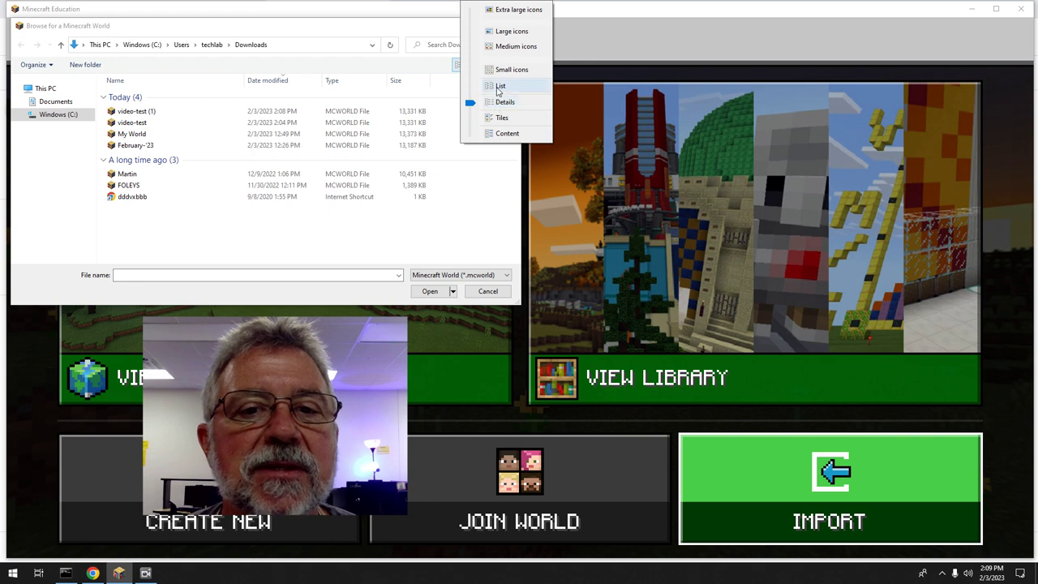
left_click(498, 88)
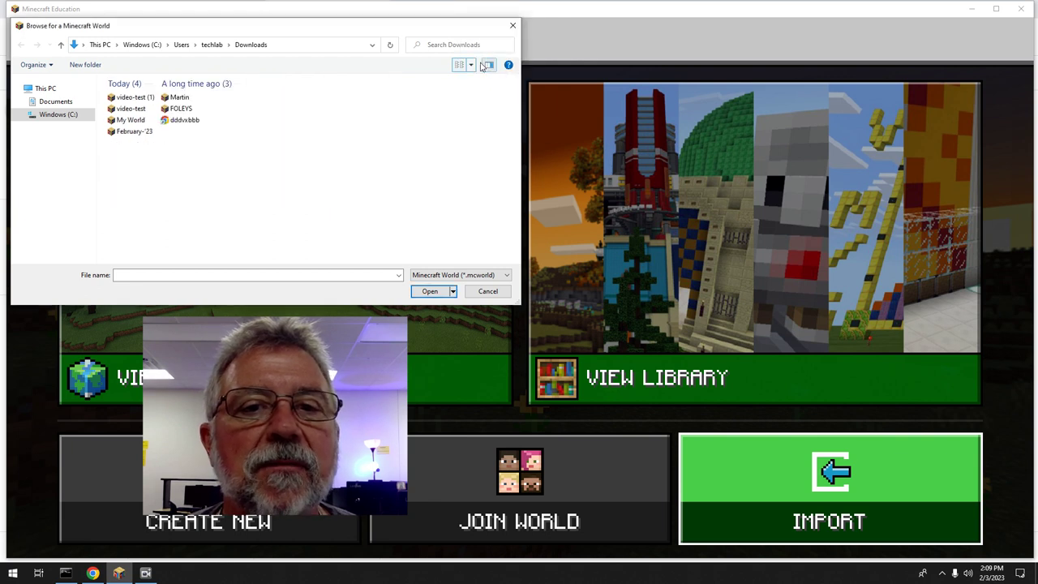
left_click(463, 68)
left_click(459, 65)
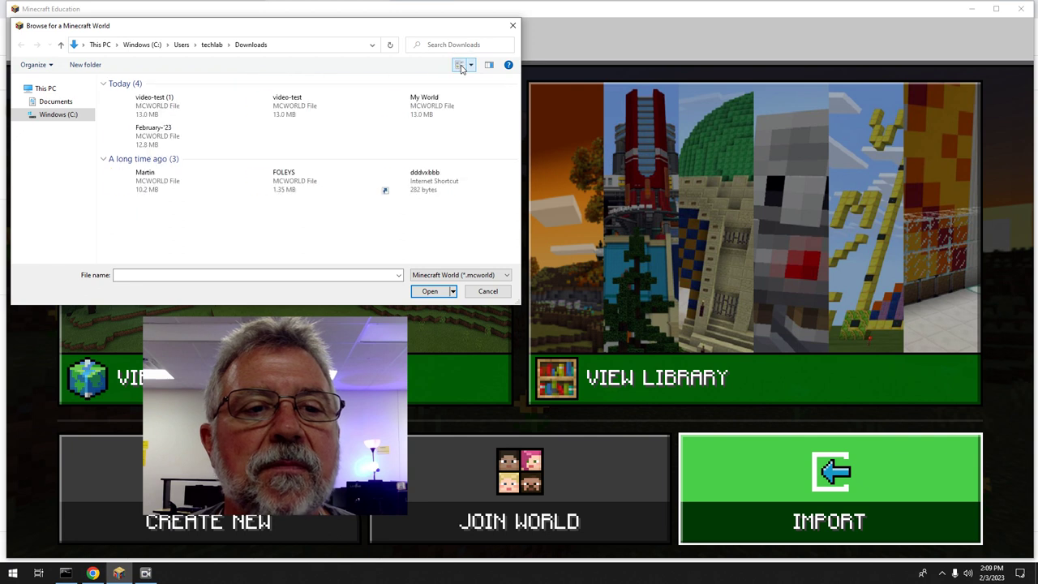
left_click(459, 65)
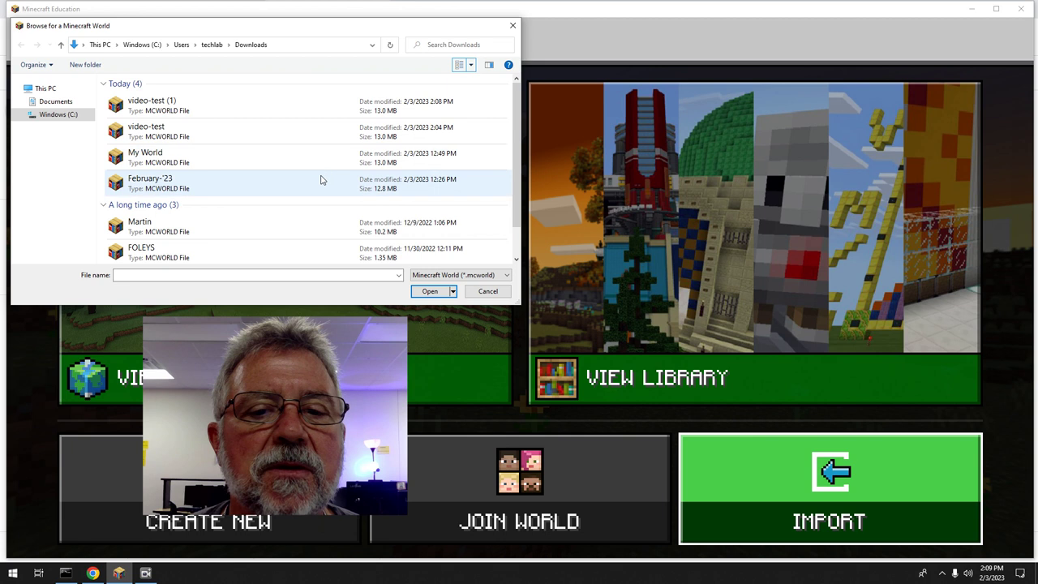
Download a second copy of test-video.mkcd from the Drive Minecraft folder and return to Minecraft Education
left_click(94, 573)
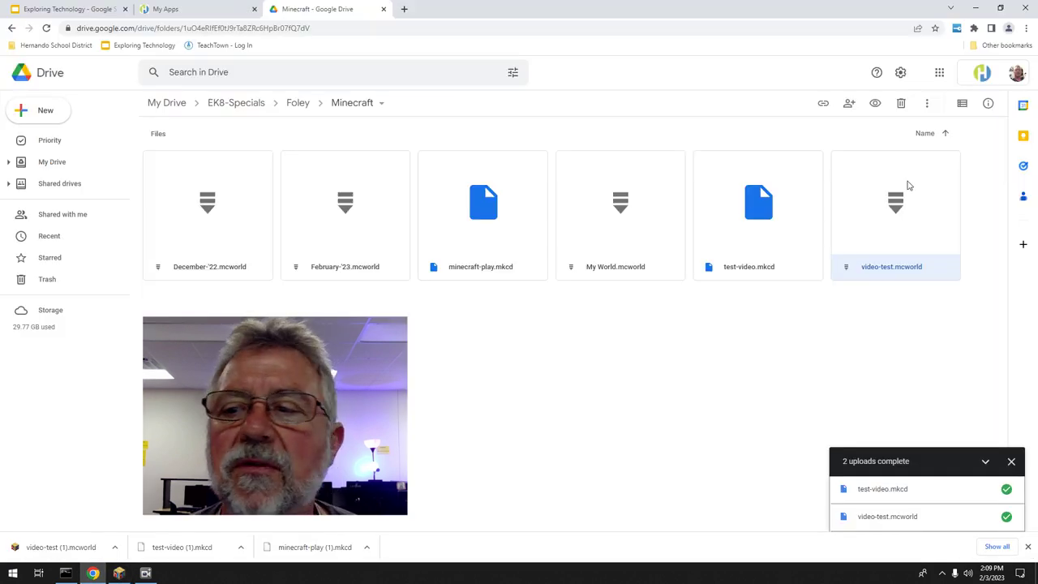
right_click(752, 218)
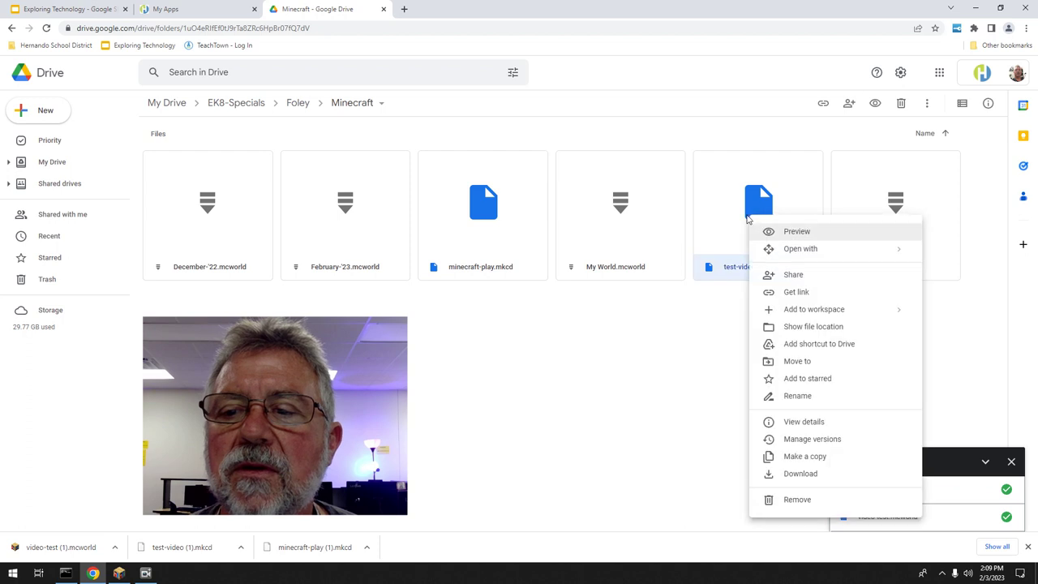
left_click(791, 474)
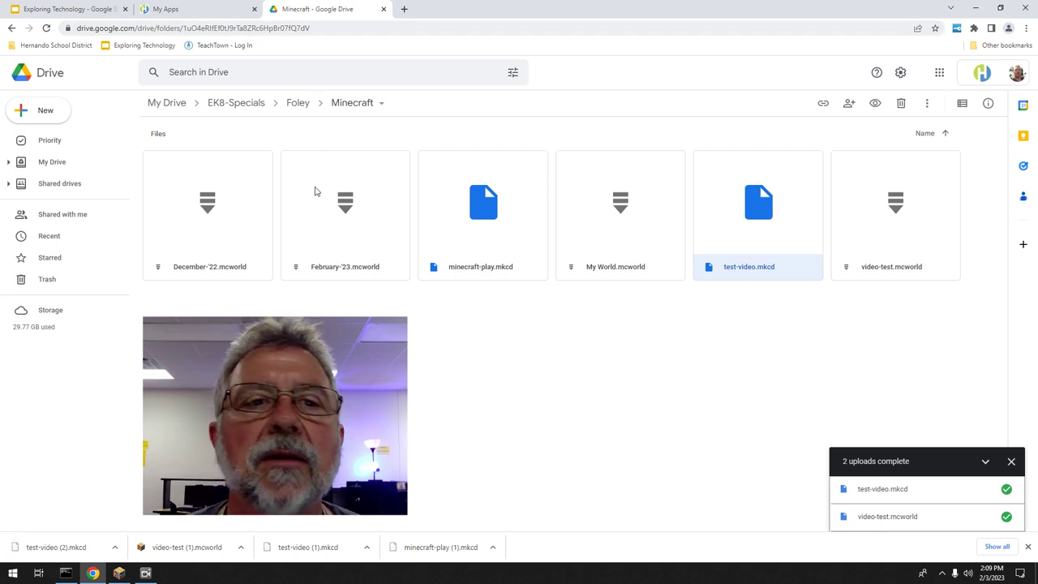
left_click(120, 574)
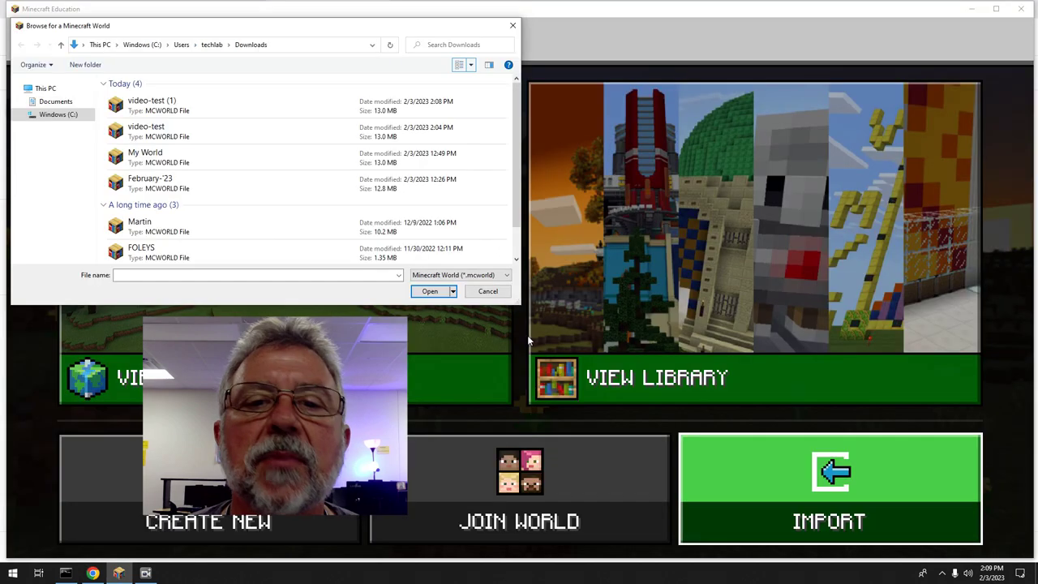
Cancel the browser, restart Import, and import the video-test (1) world from Downloads
left_click(487, 291)
left_click(825, 464)
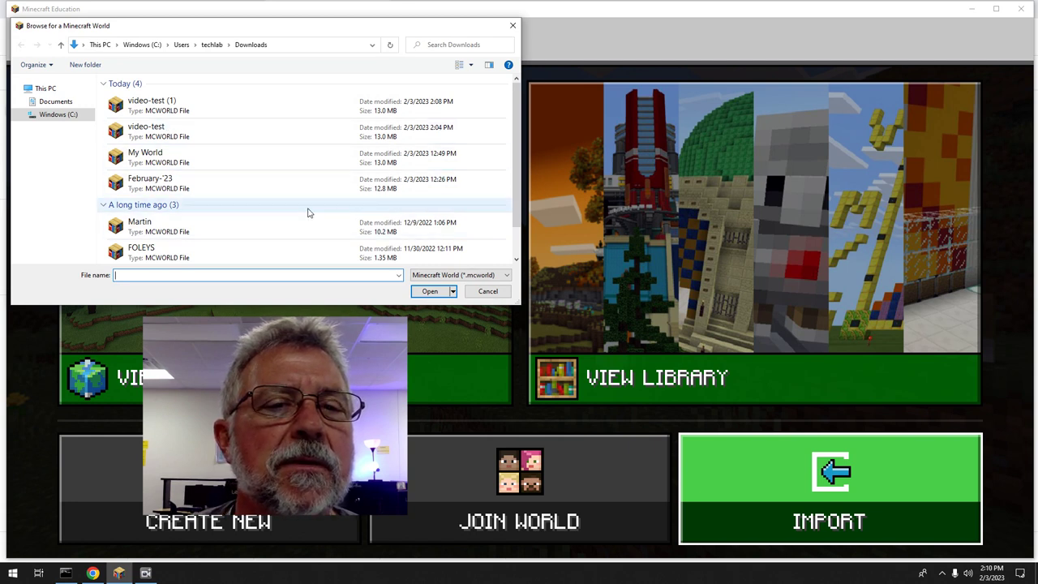
scroll(307, 212, "down", 1)
scroll(308, 212, "up", 1)
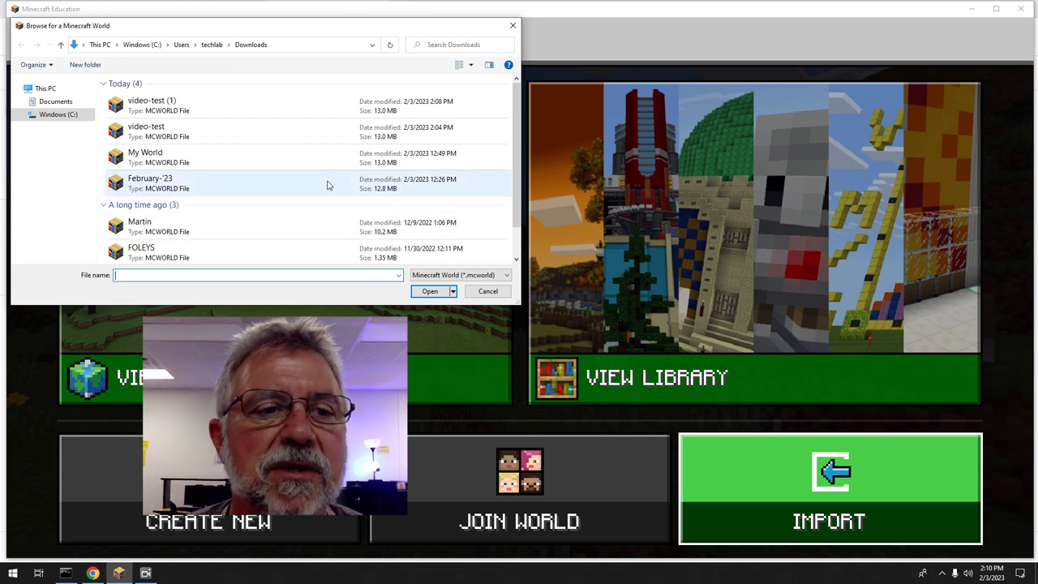
left_click(241, 106)
double_click(242, 106)
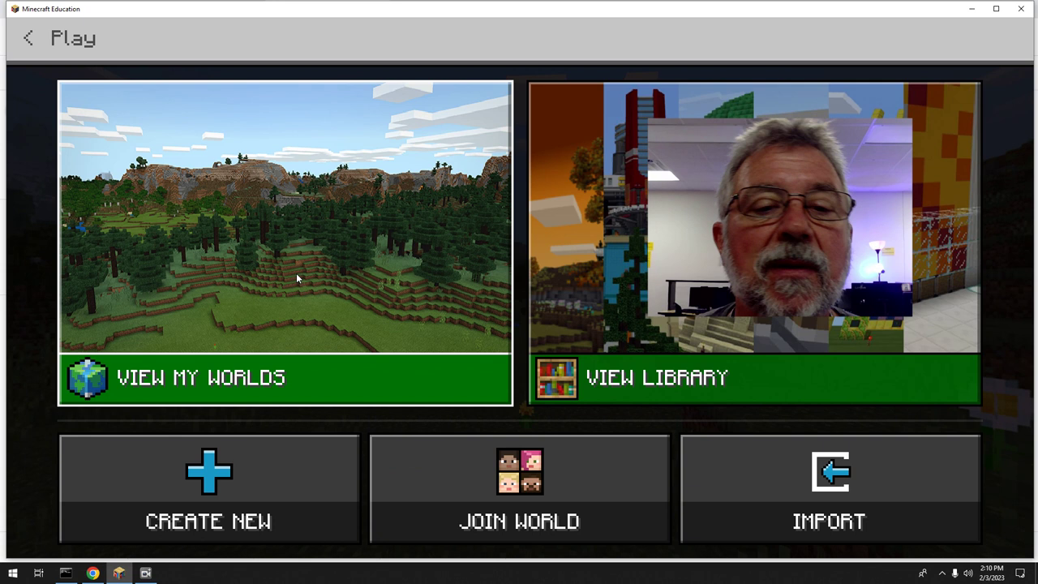
Under View My Worlds, select the first 14.0MB Survival My World and press PLAY
left_click(293, 258)
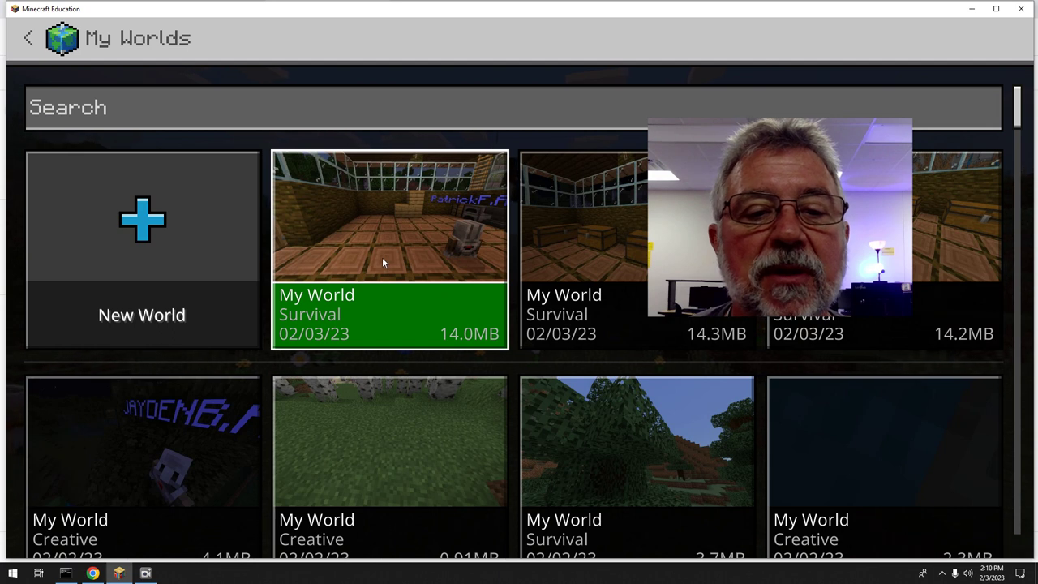
left_click(382, 257)
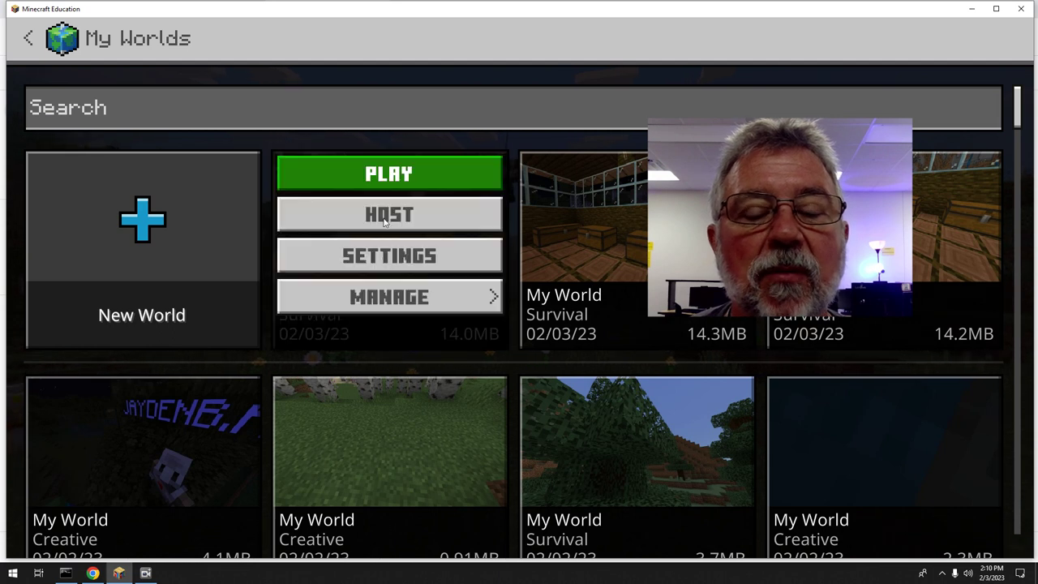
left_click(434, 236)
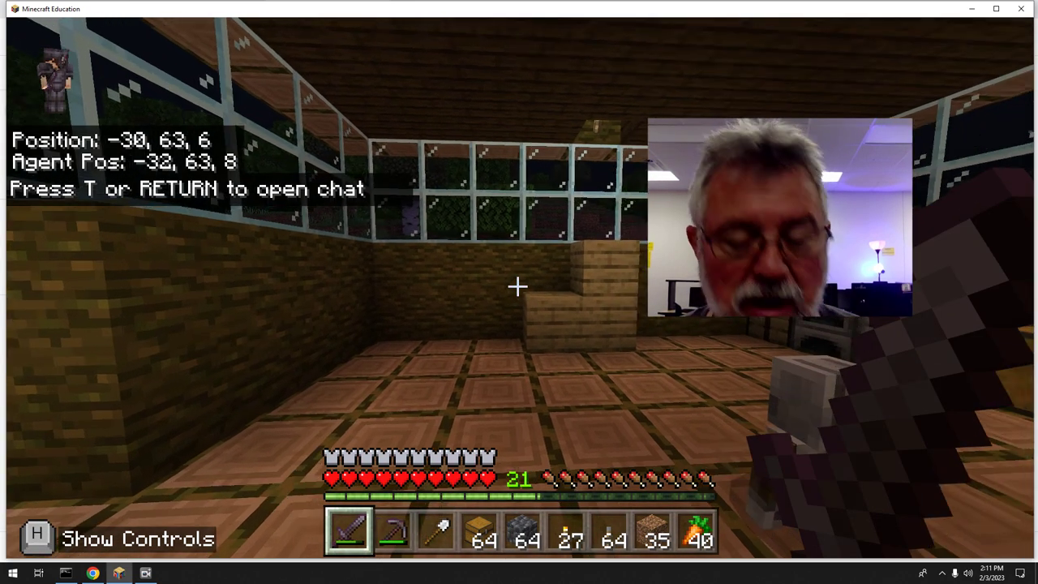
In Code Builder, run Reset Editor to clear all projects, then bring up the Import dialog
key("c")
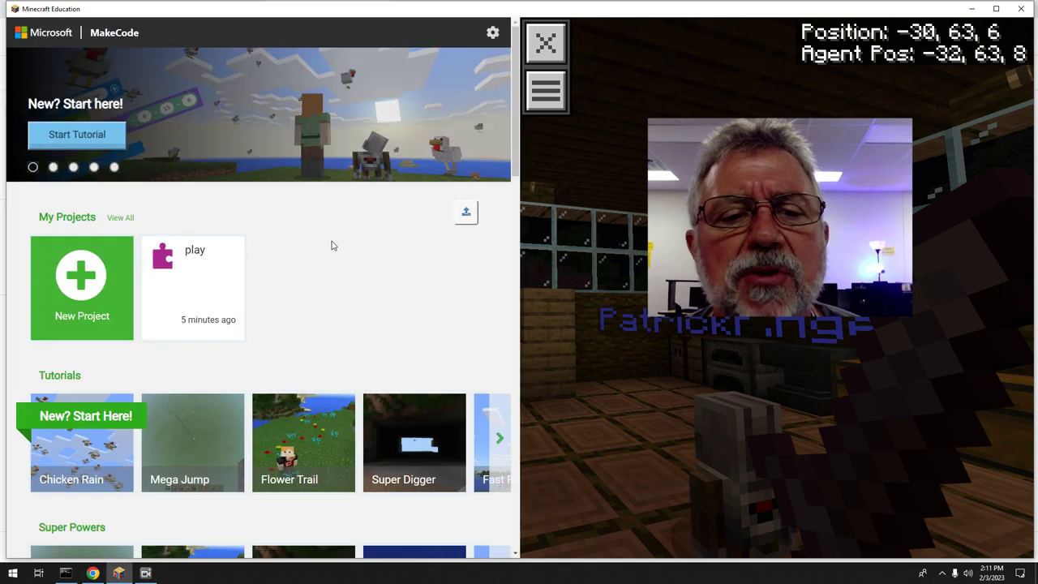
left_click(546, 91)
left_click(584, 229)
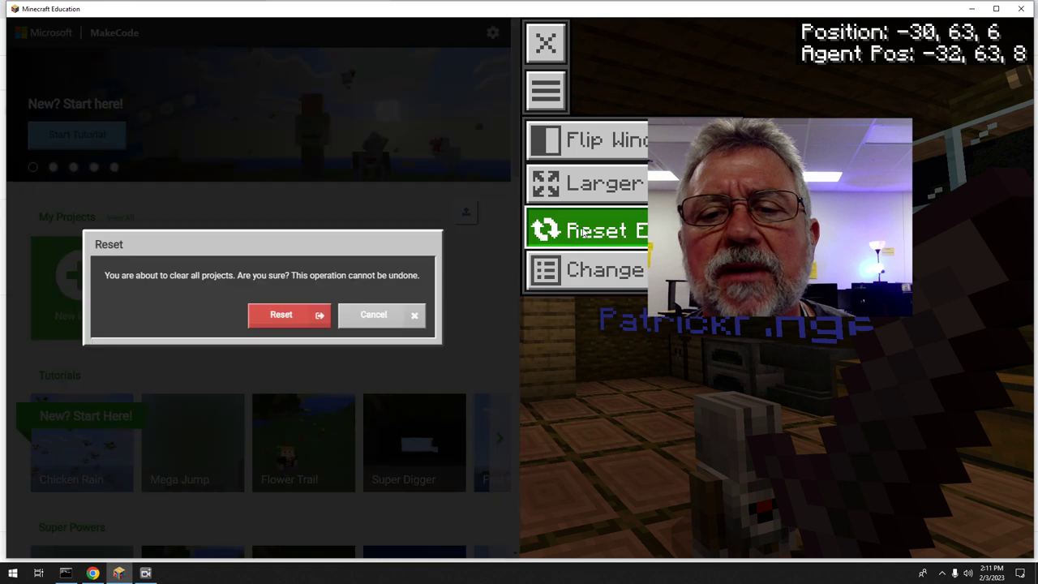
left_click(307, 316)
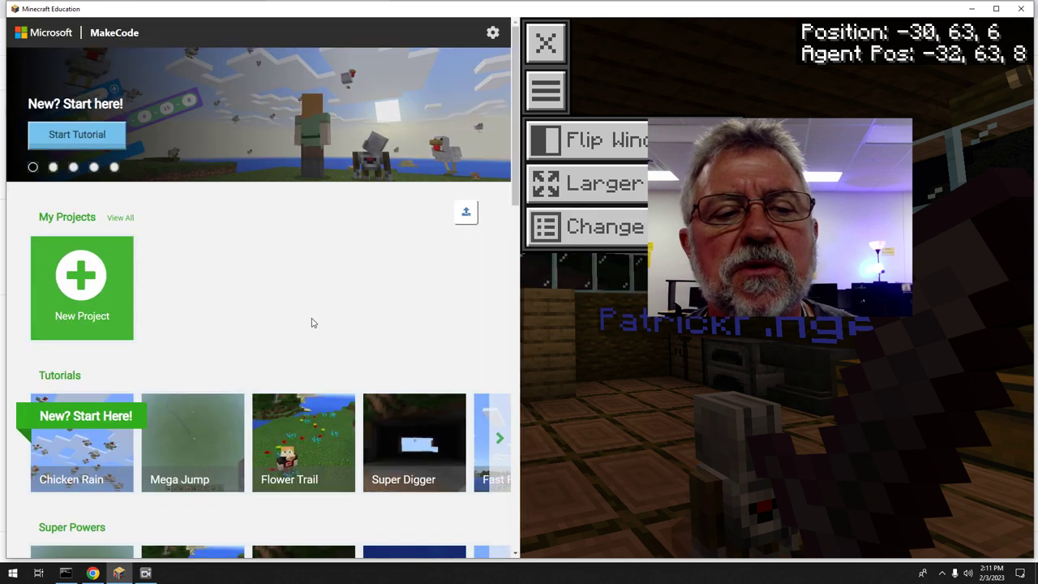
left_click(467, 214)
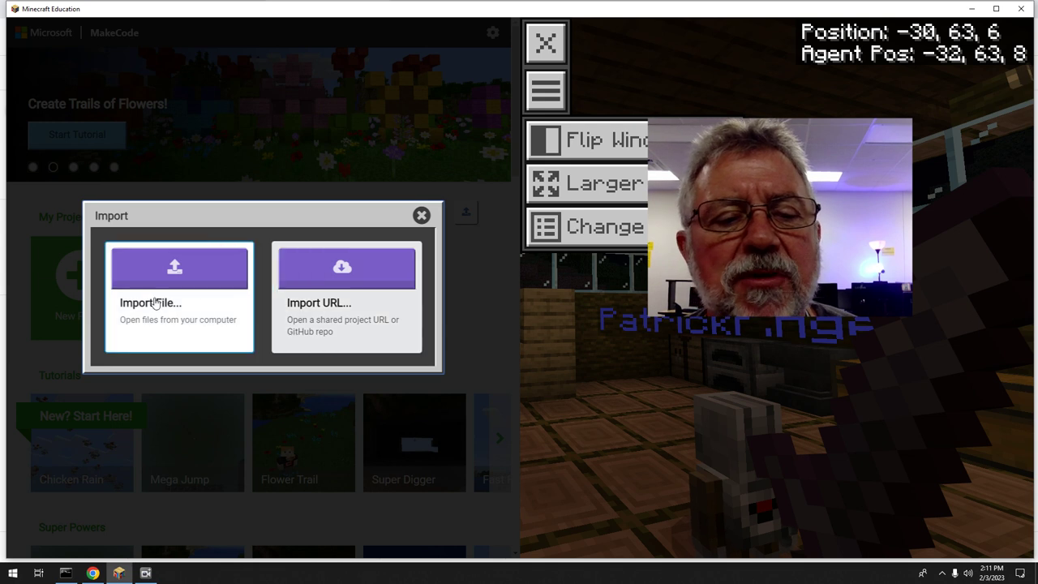
Import test-video (2).mkcd from Downloads, restoring the mine, agent, rt and lt command blocks
left_click(200, 284)
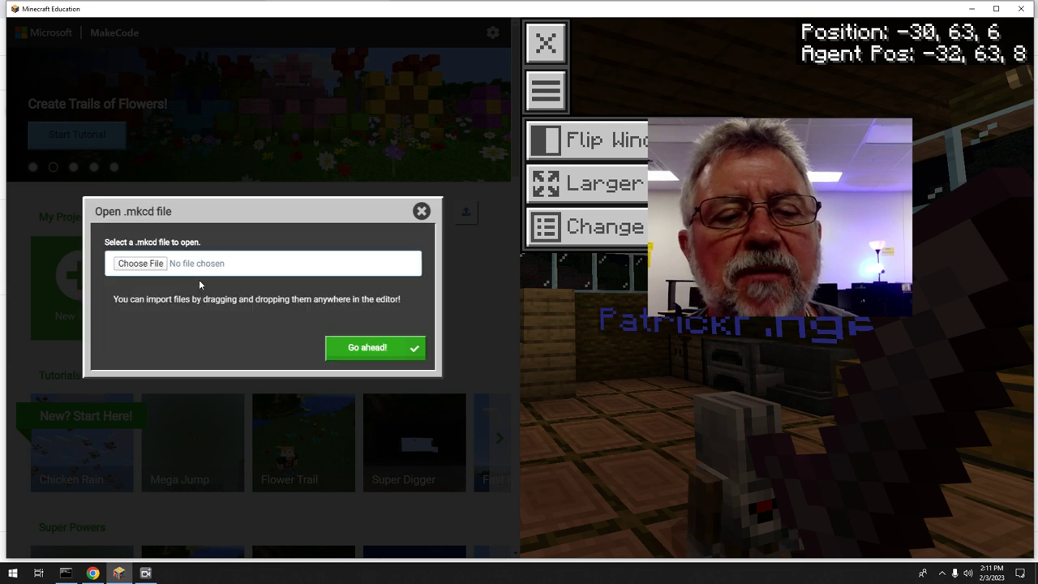
left_click(140, 266)
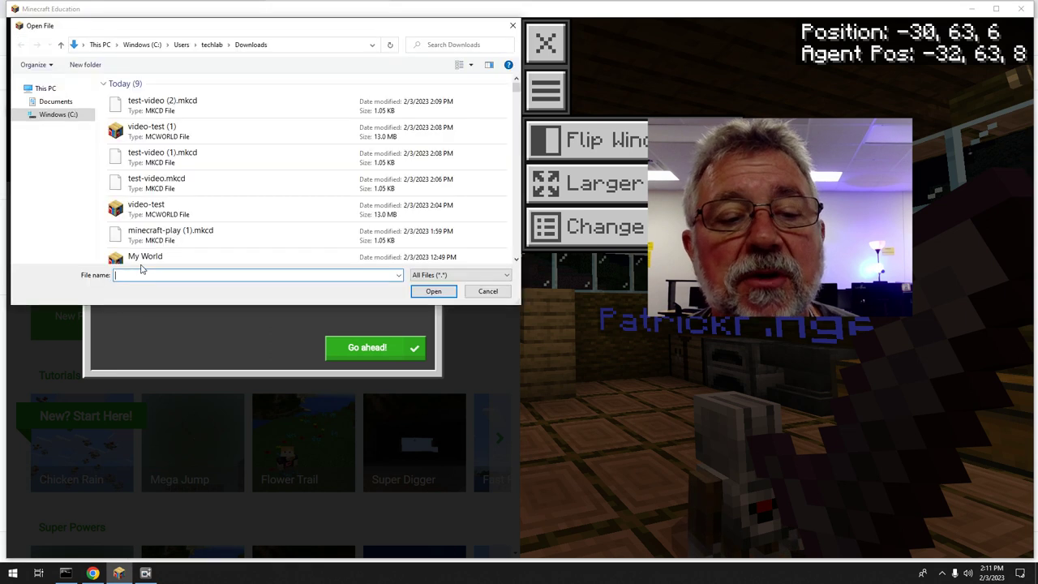
left_click(188, 106)
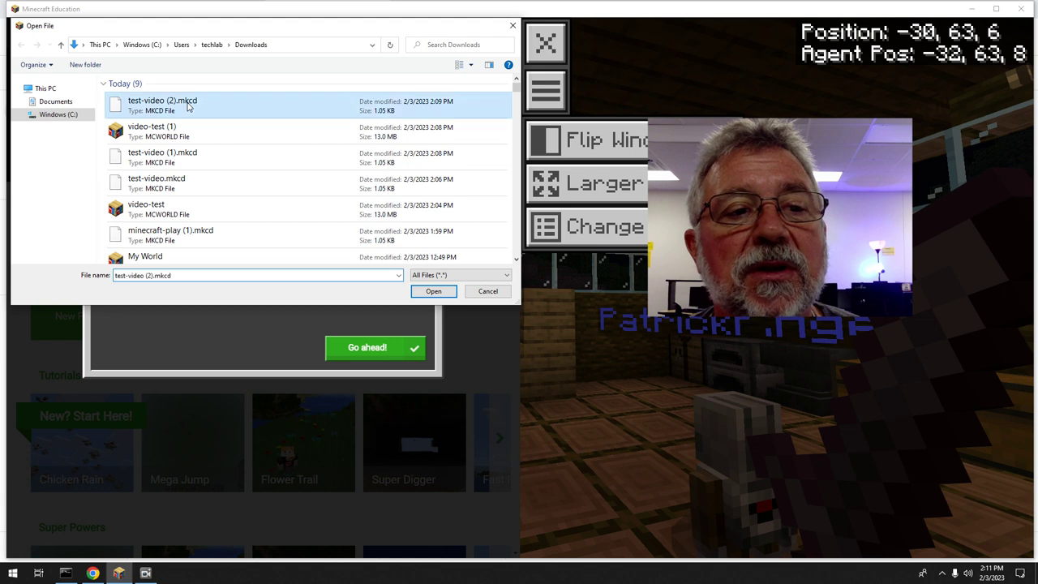
left_click(427, 290)
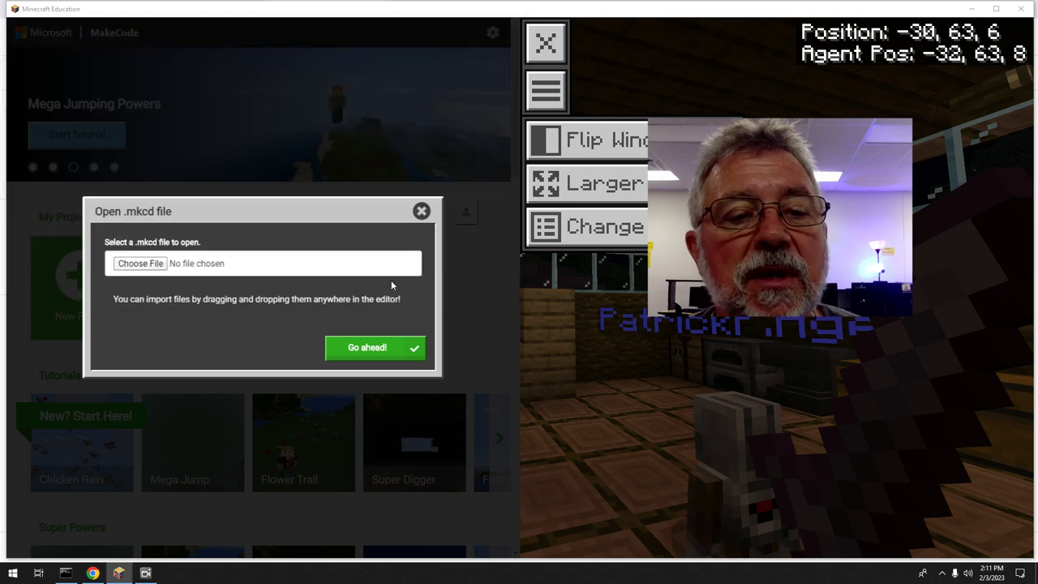
left_click(370, 349)
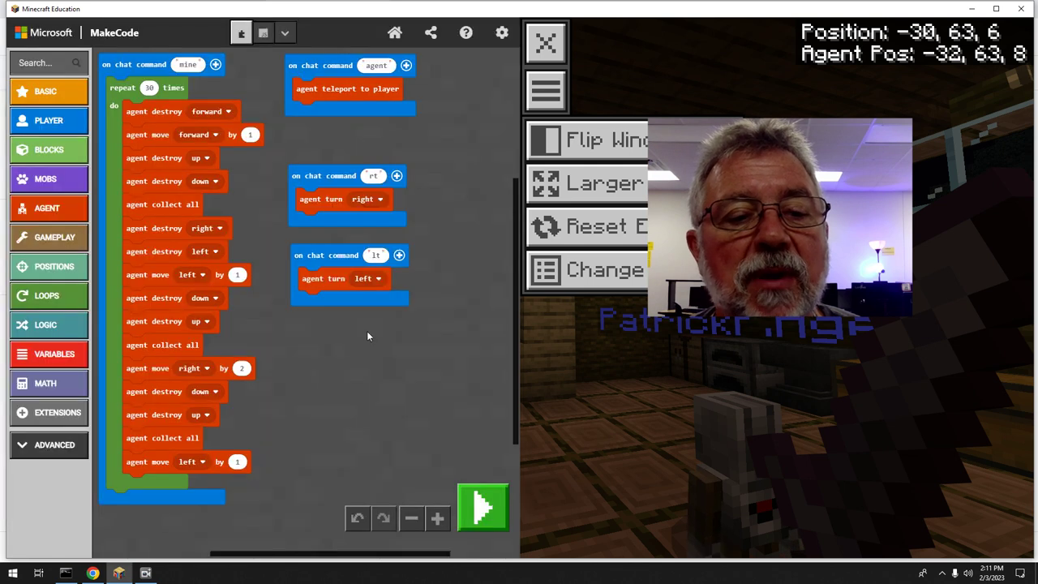